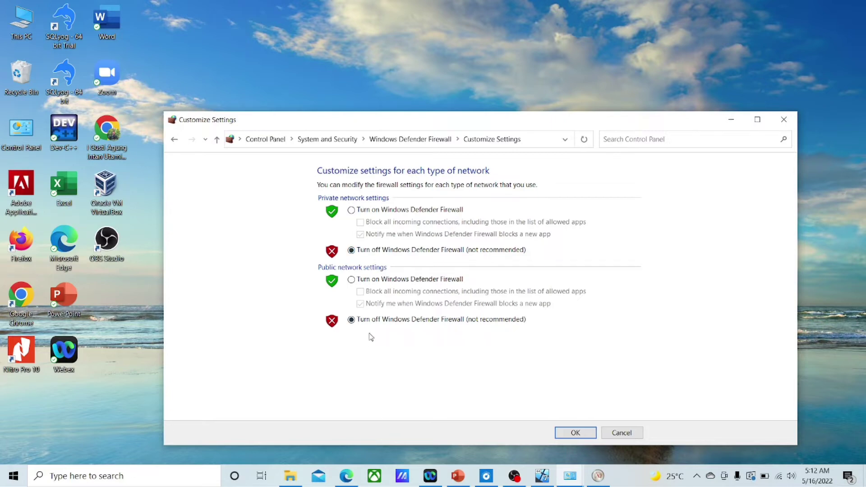
Step: Confirm both 'Turn off Windows Defender Firewall' options and close the Windows Defender Firewall window
left_click(571, 433)
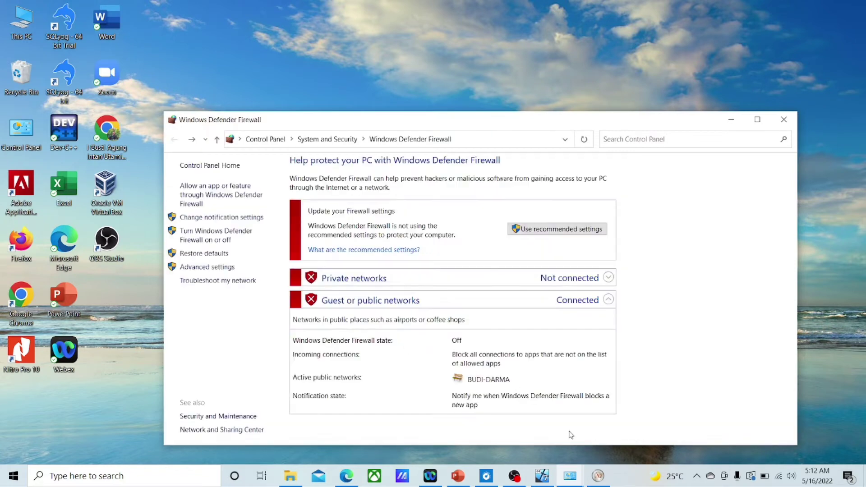
left_click(779, 120)
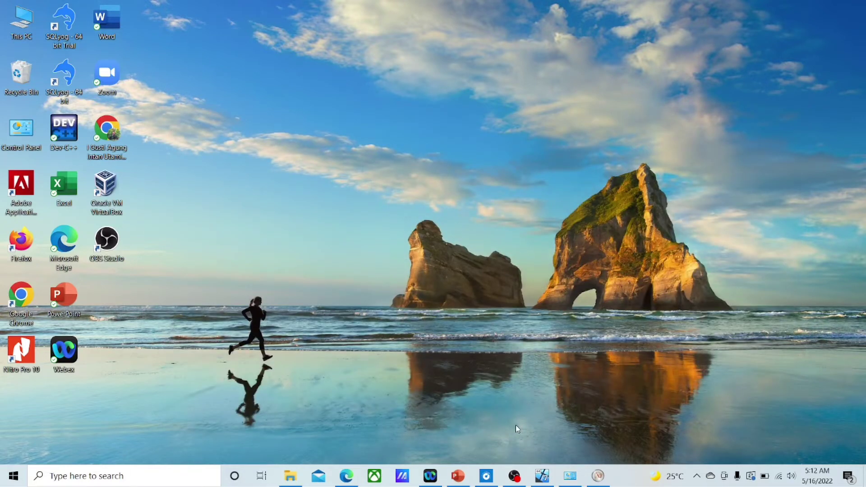
Step: In the Windows 7 guest, confirm Windows Firewall stays off for both network types, then close it
left_click(549, 469)
left_click(260, 369)
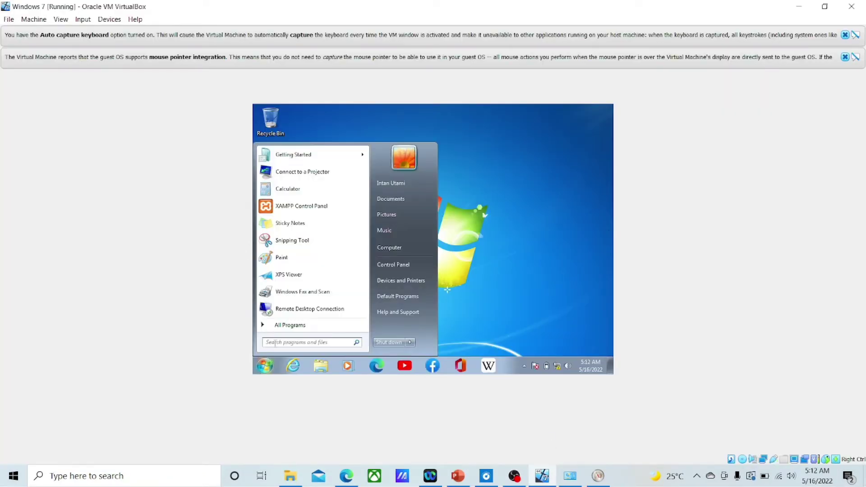
type("windows")
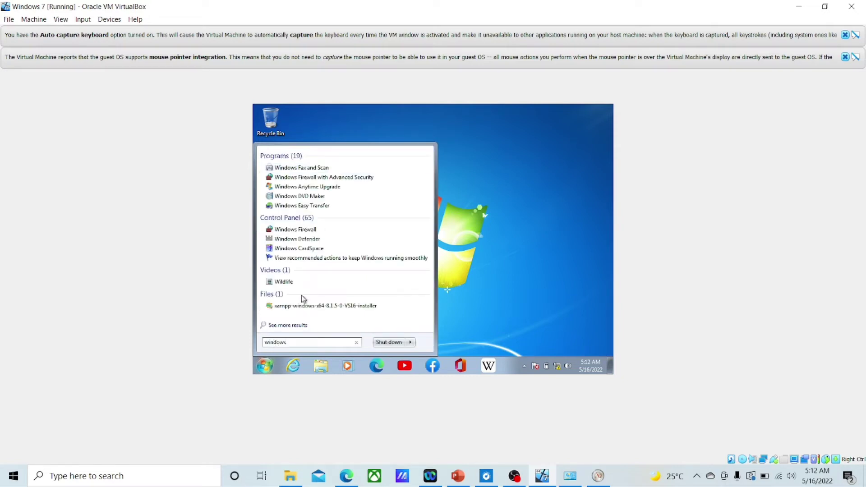
left_click(304, 229)
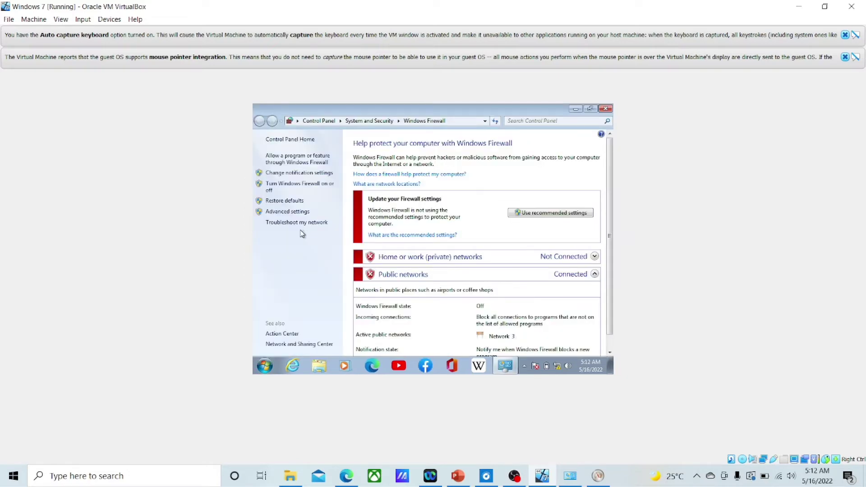
left_click(297, 173)
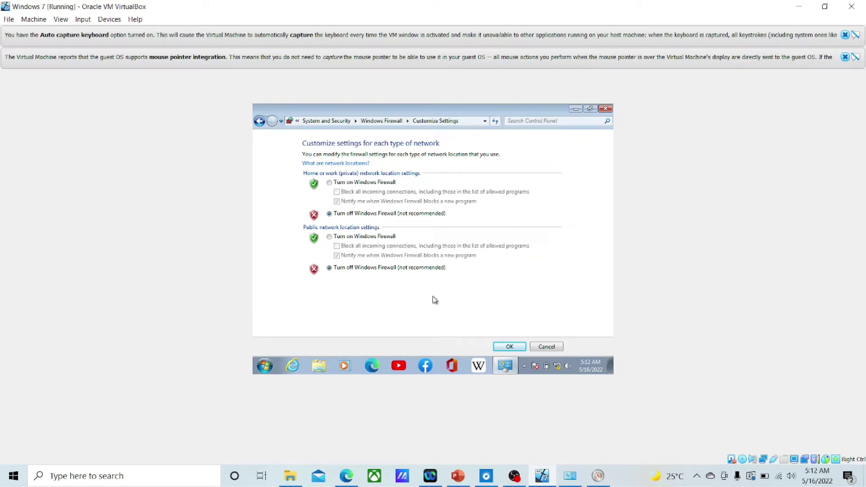
left_click(512, 347)
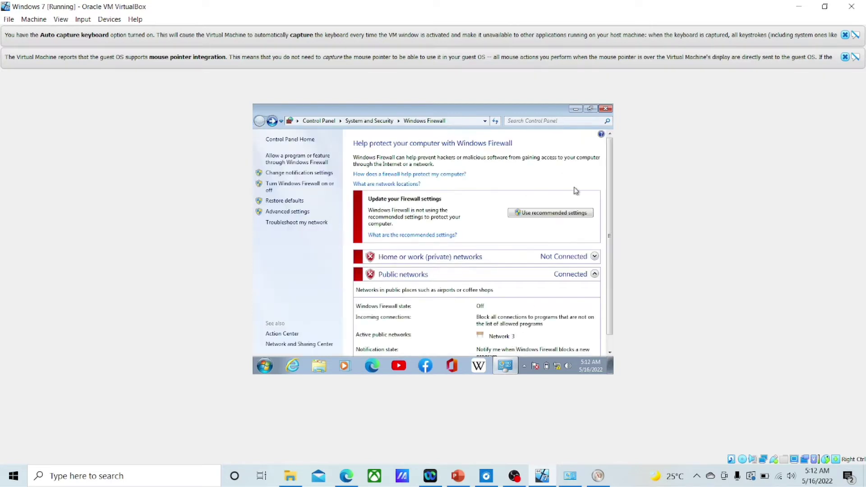
left_click(606, 110)
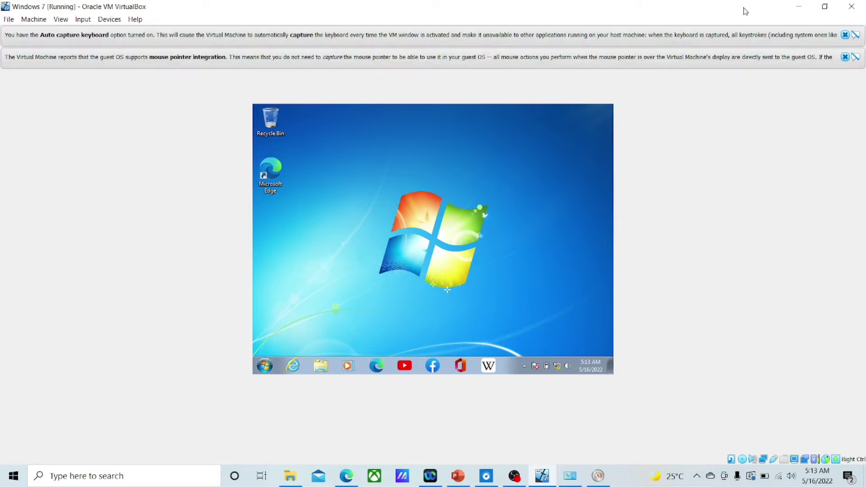
Step: Open the VirtualBox Host-Only Network adapter's Properties through host Settings > Network & Internet > adapter options
left_click(799, 7)
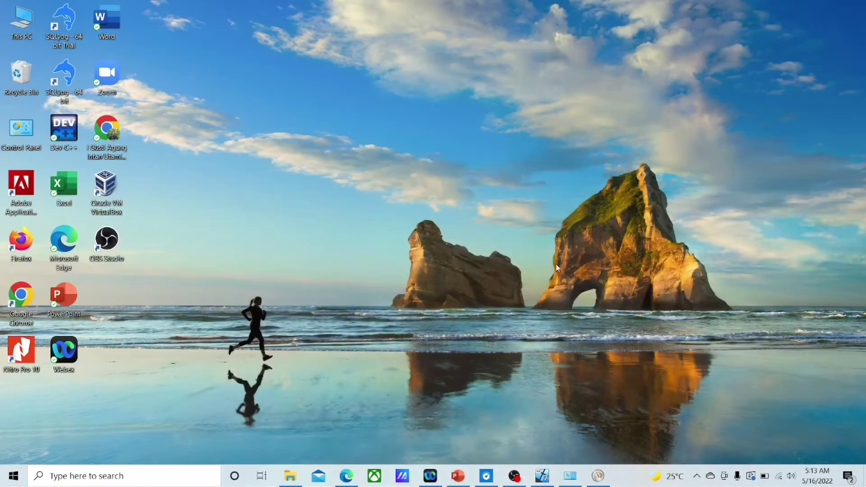
left_click(144, 477)
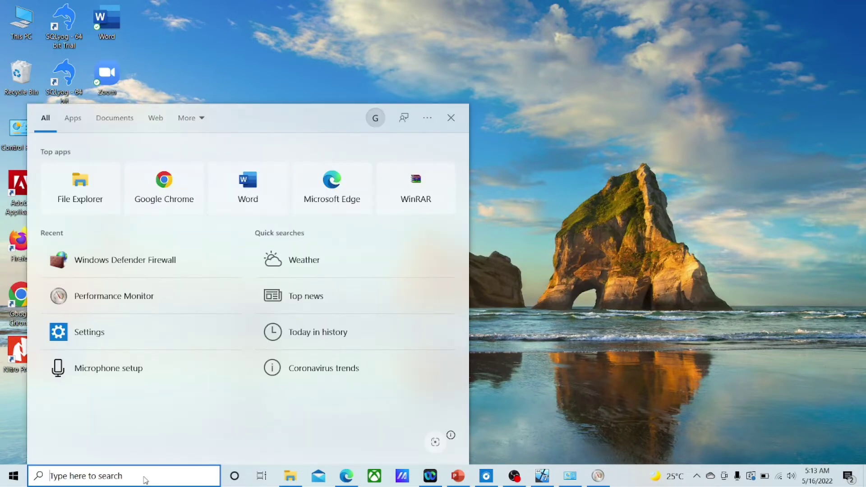
type("setting")
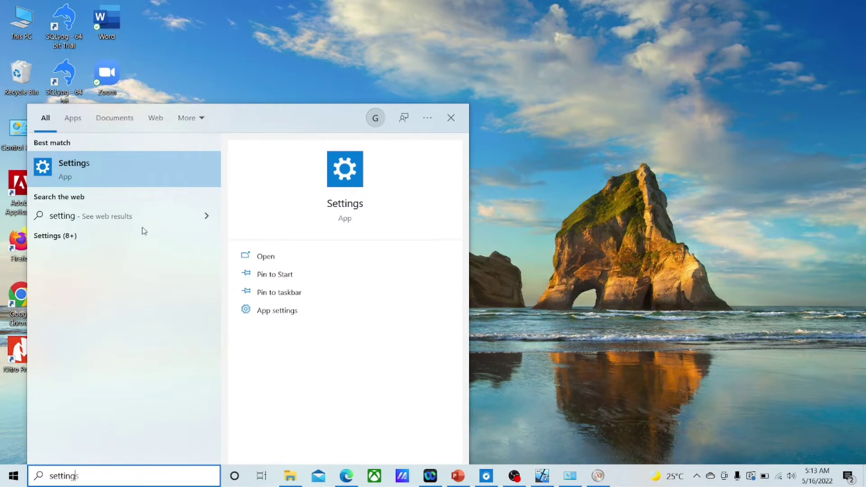
left_click(135, 163)
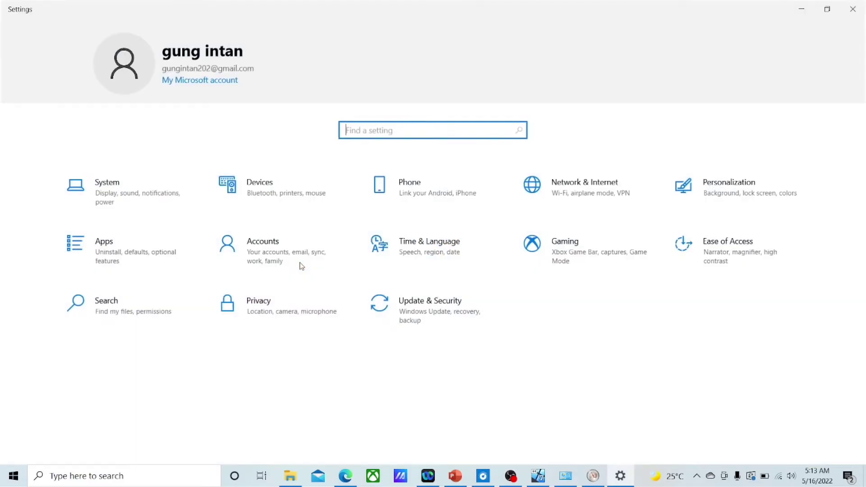
left_click(575, 186)
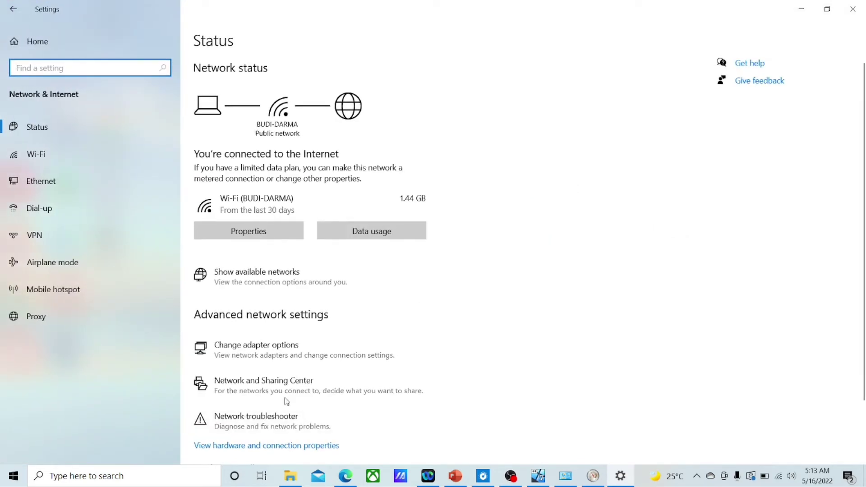
left_click(264, 351)
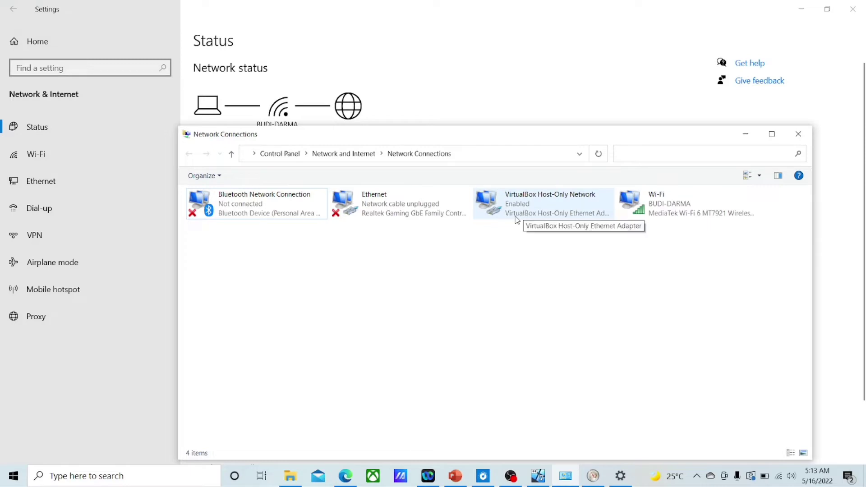
double_click(528, 212)
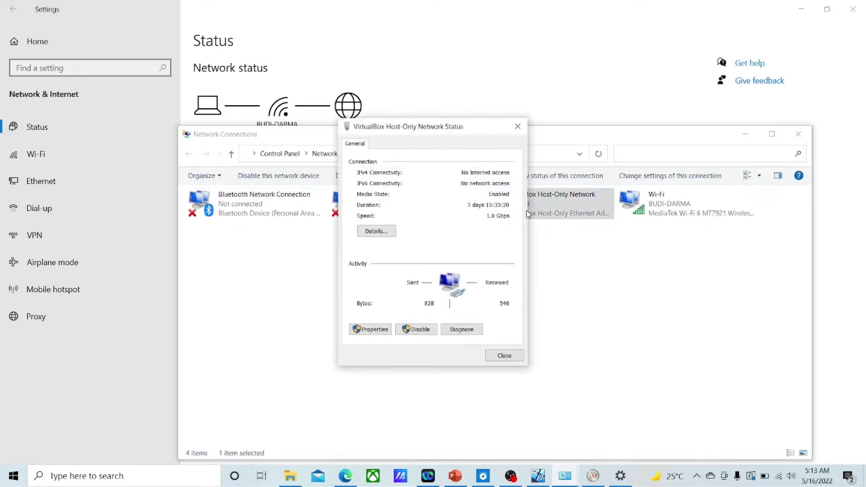
left_click(378, 331)
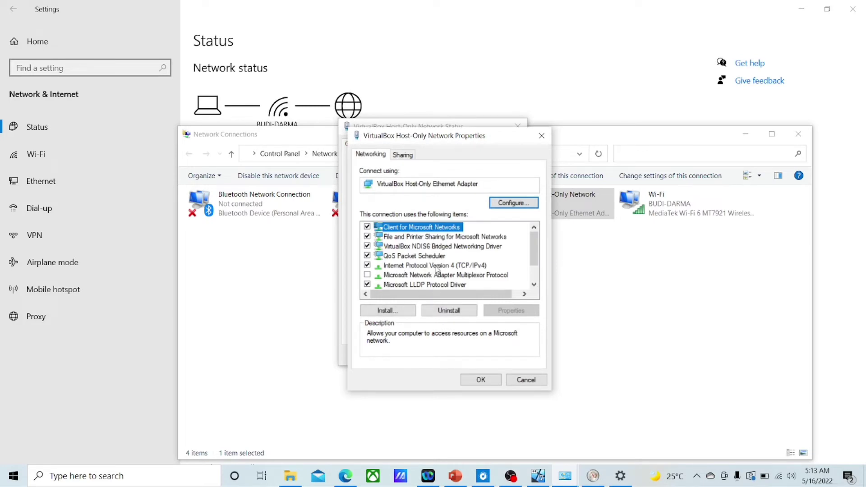
Step: Give the host-only adapter IPv4 192.168.1.2, mask 255.255.255.0, gateway 192.168.1.12, and close the windows
double_click(437, 266)
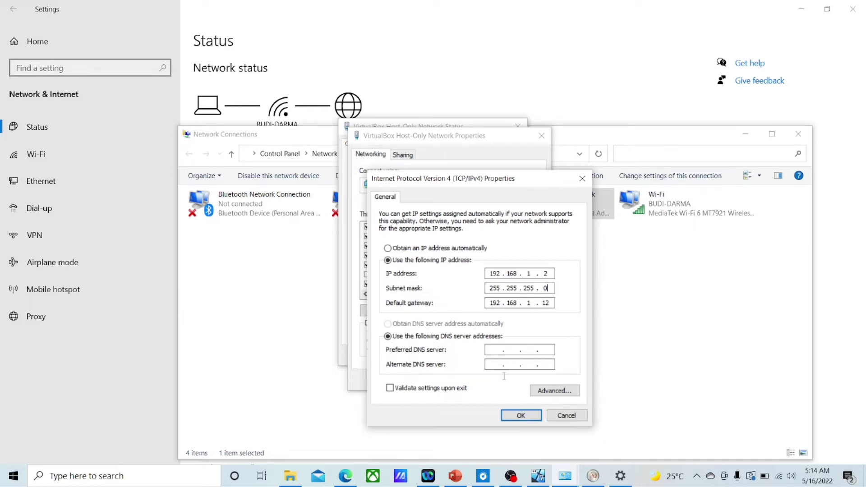
left_click(521, 415)
left_click(488, 380)
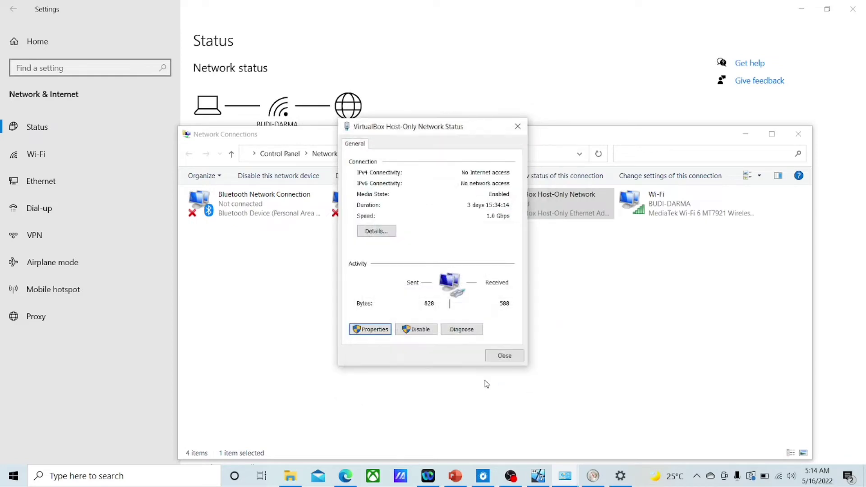
left_click(511, 359)
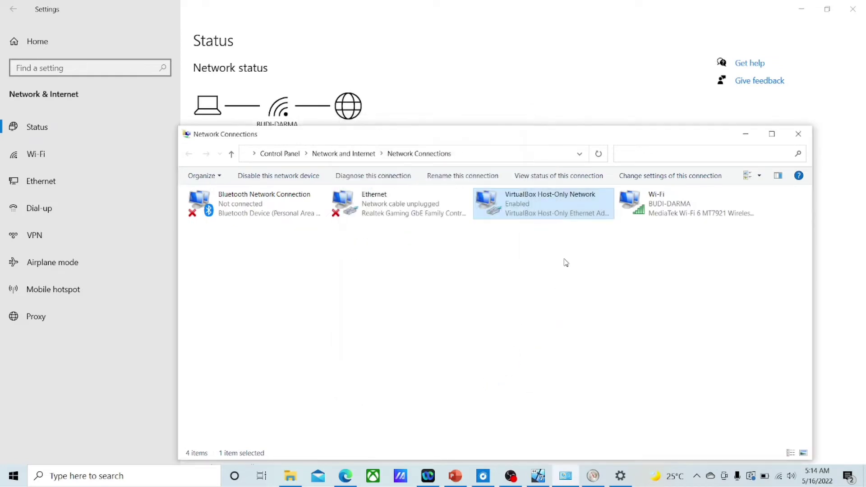
left_click(747, 135)
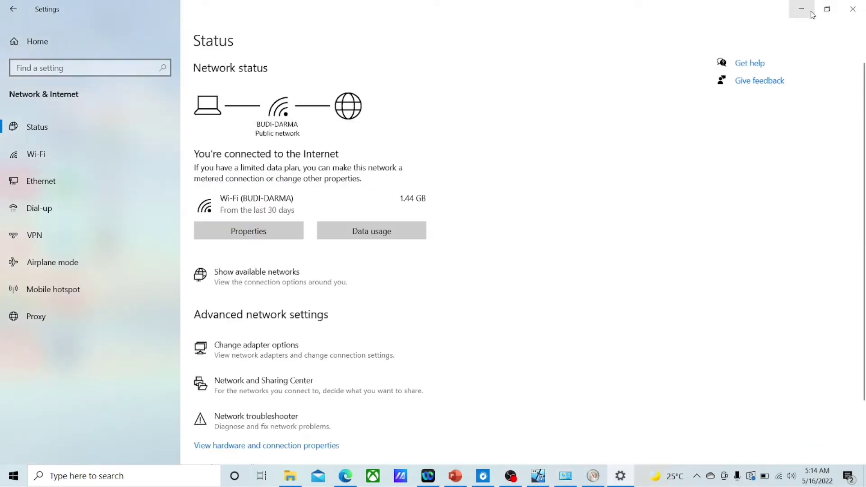
left_click(850, 10)
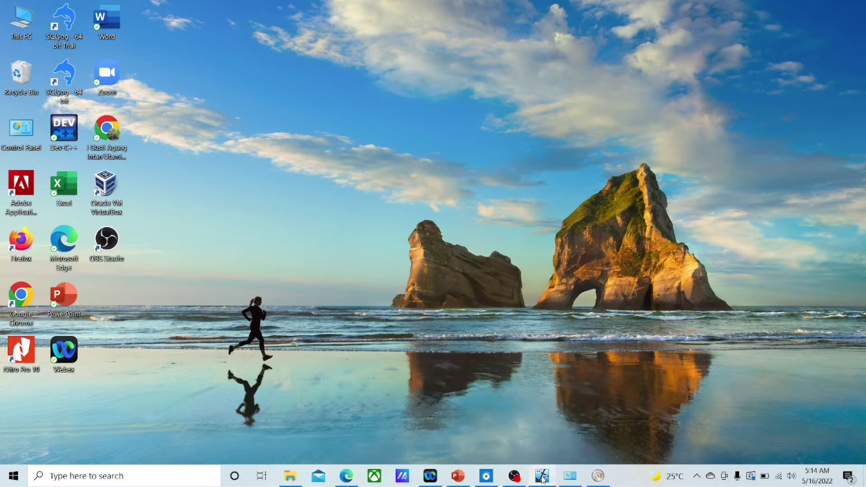
Step: Restore the Windows 7 VM and clear the stray 'setting' text from its Start search
left_click(543, 477)
left_click(269, 366)
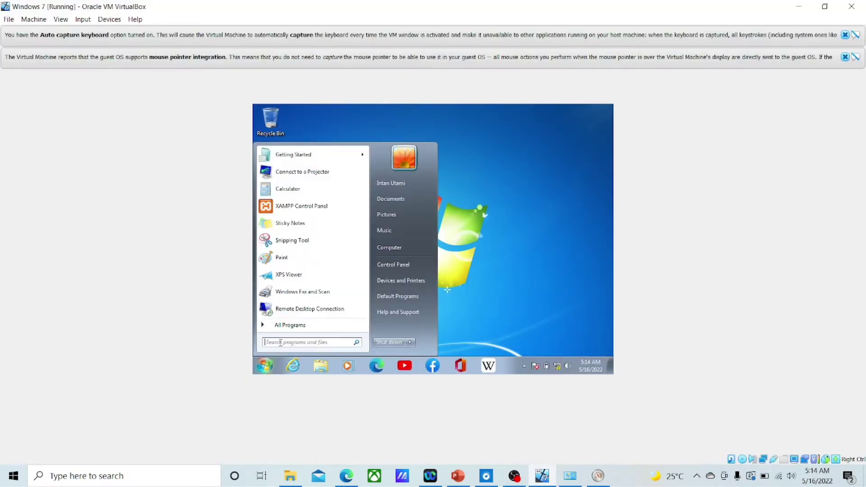
type("se")
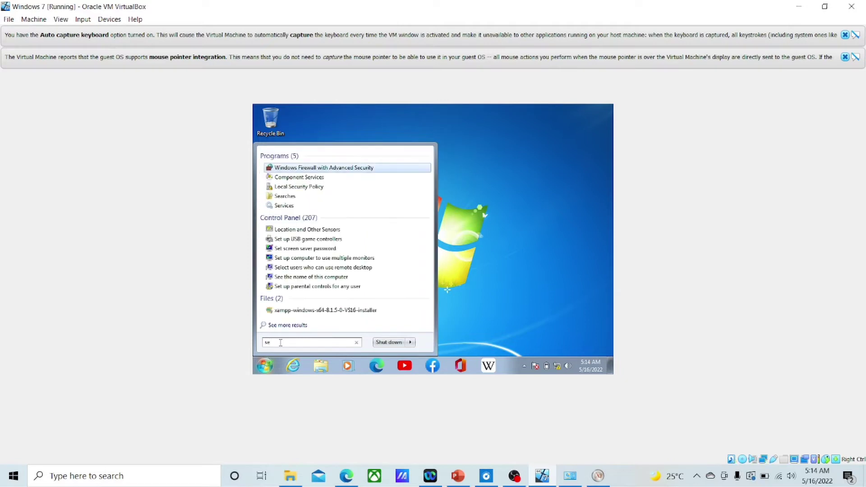
type("tting")
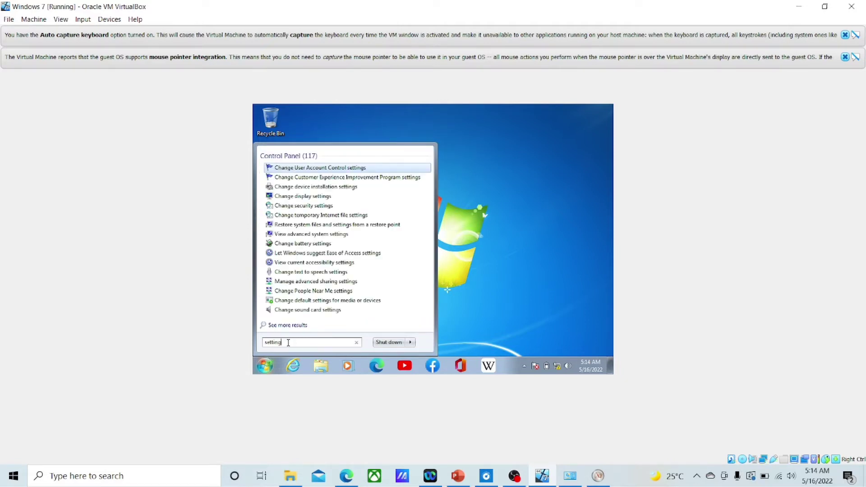
left_click_drag(291, 342, 264, 343)
key("BackSpace")
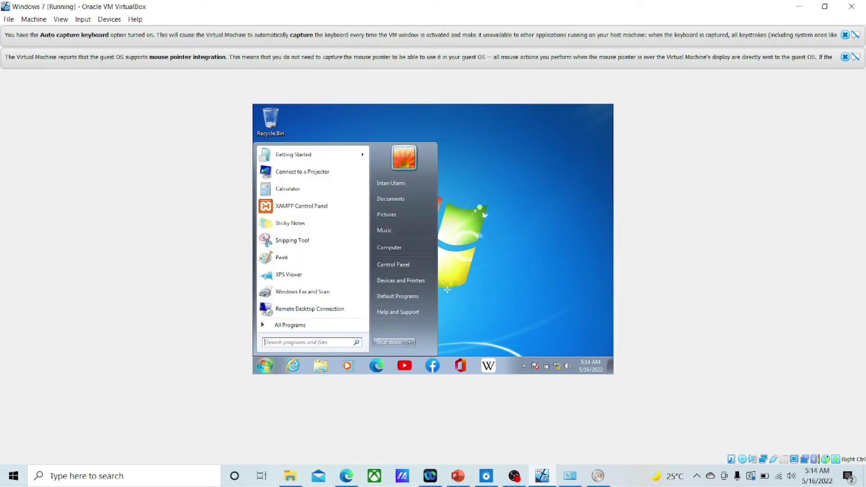
left_click(560, 369)
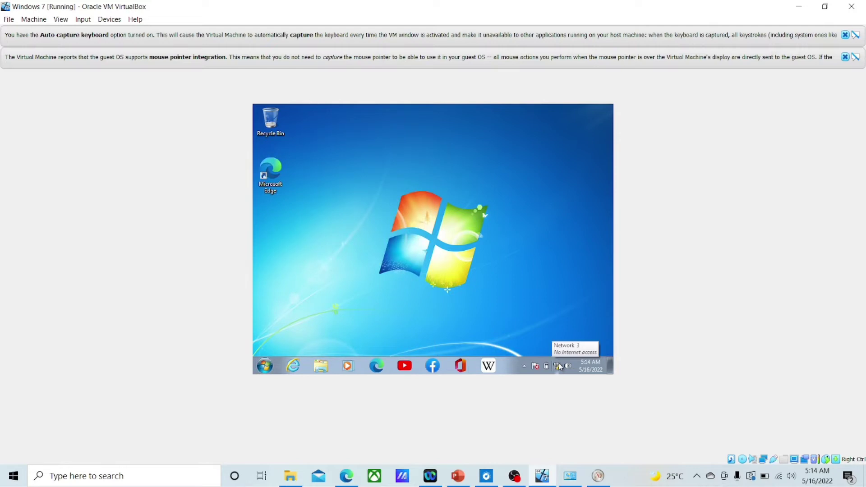
Step: Reach the guest's Network and Sharing Center from the tray icon, then via Control Panel > Network and Internet
left_click(557, 367)
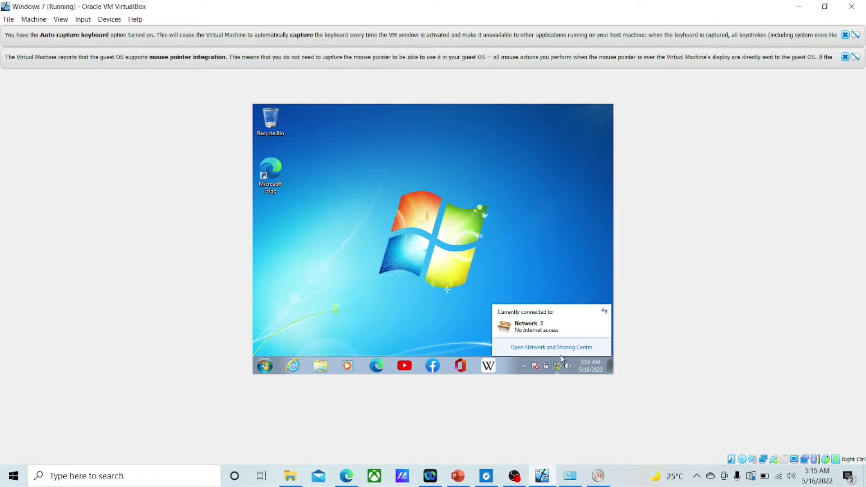
left_click(562, 350)
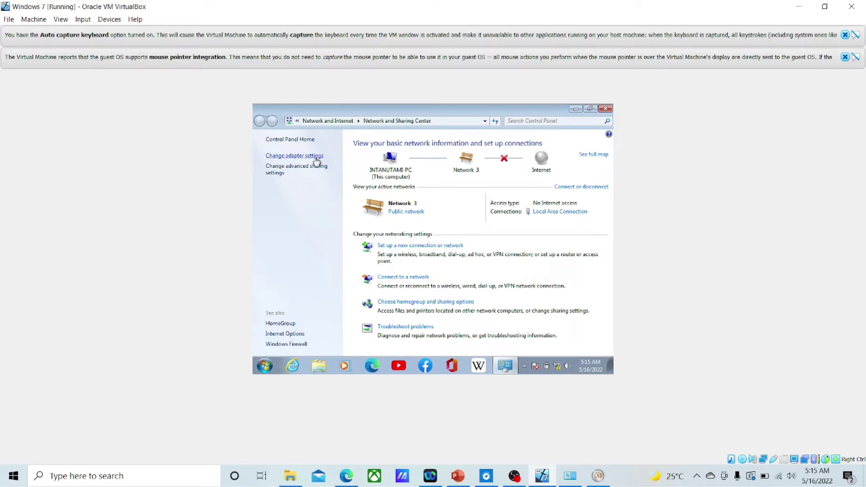
left_click(296, 140)
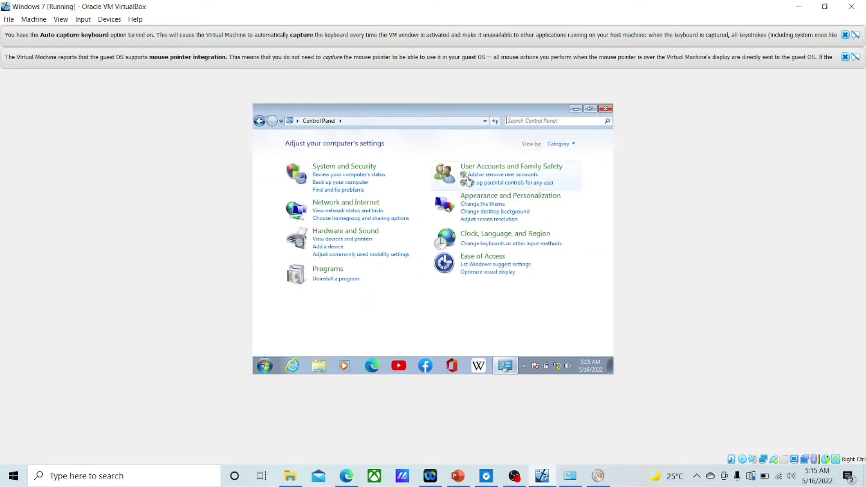
left_click(351, 203)
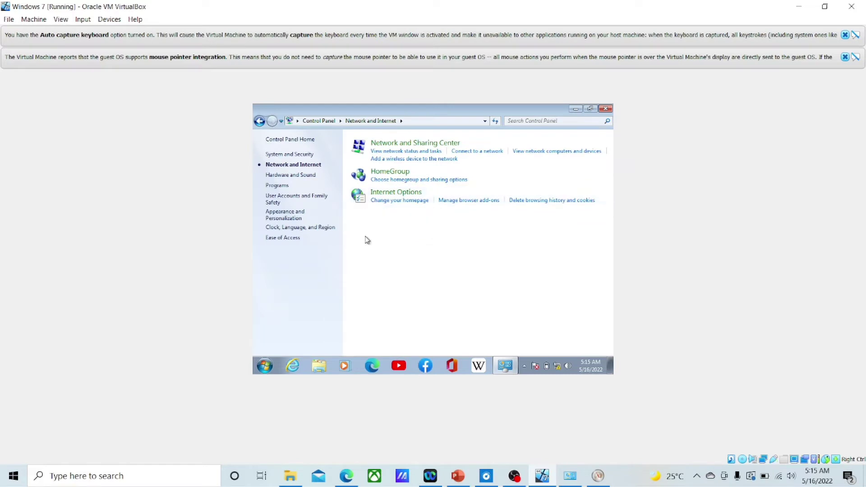
left_click(400, 145)
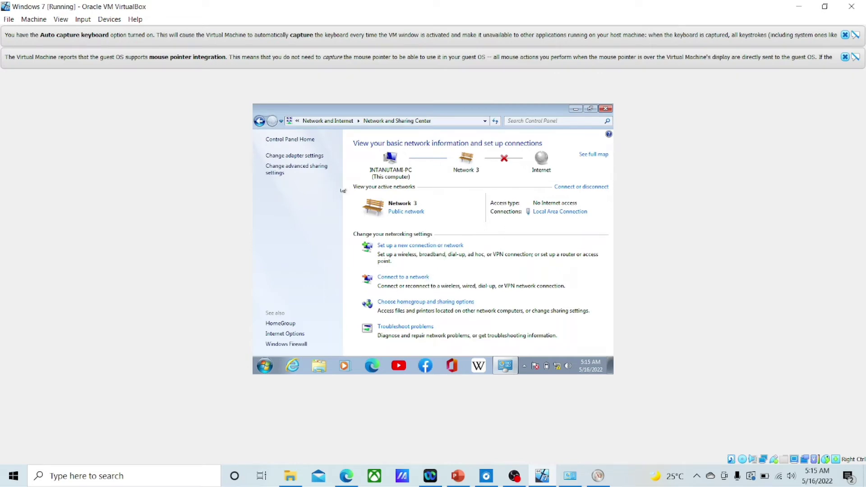
Step: Open Local Area Connection's IPv4 properties and check IP 192.168.1.12 with gateway 192.168.1.2
left_click(294, 156)
left_click(306, 166)
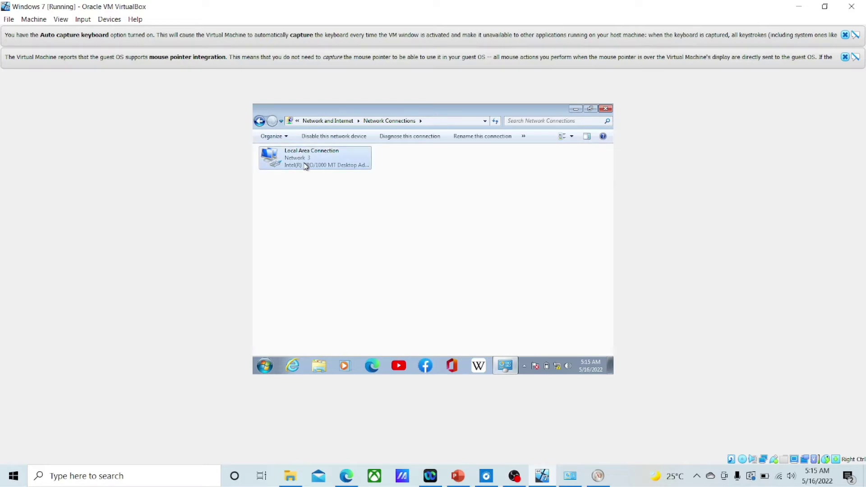
double_click(306, 166)
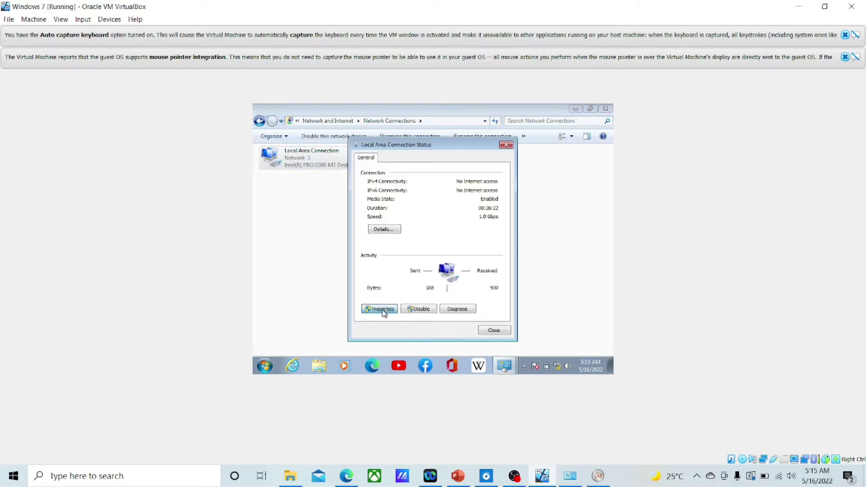
left_click(383, 311)
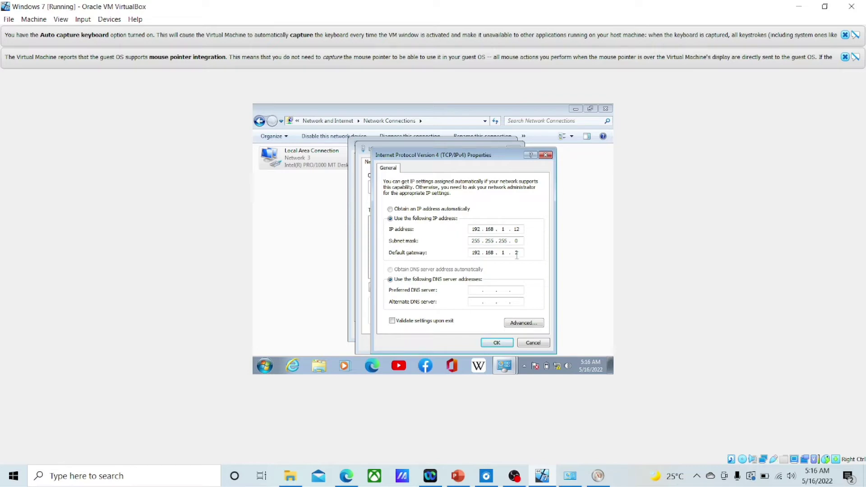
double_click(473, 253)
Step: Close the IPv4, connection properties, status and Network Connections windows back to the guest desktop
left_click(501, 343)
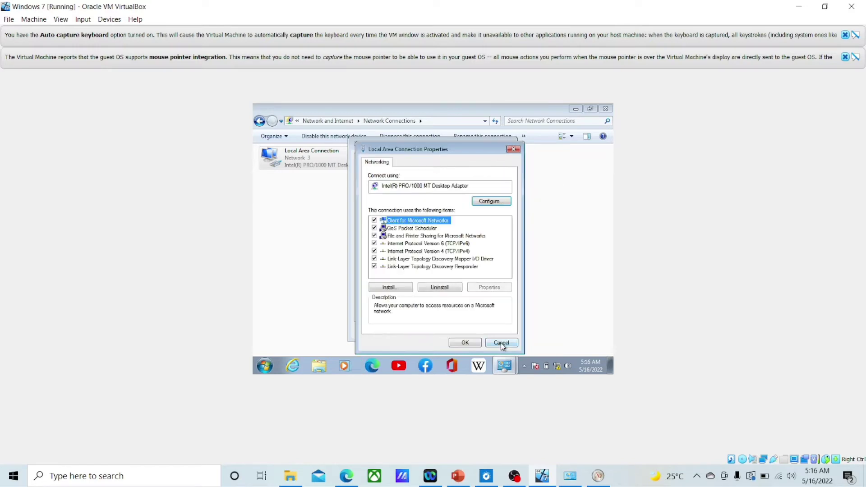
left_click(472, 343)
left_click(493, 332)
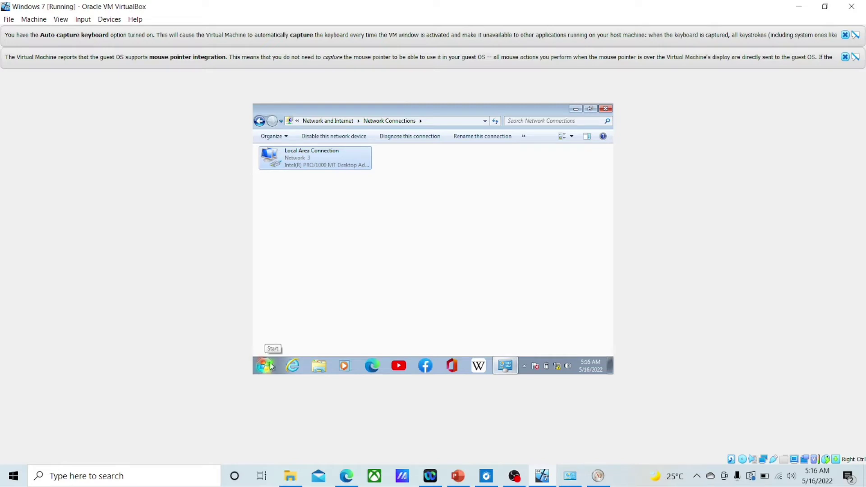
left_click(606, 108)
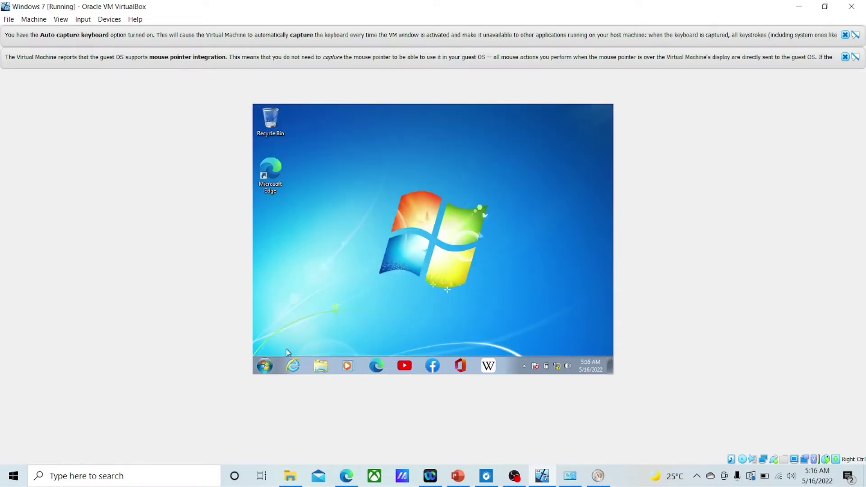
left_click(264, 366)
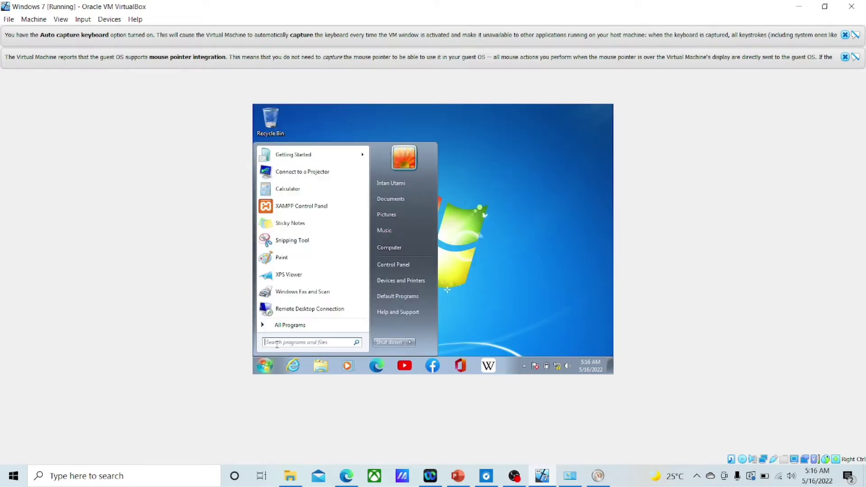
Step: Ping the host at 192.168.1.2 from the guest's cmd window, getting 4/4 replies, then minimize the VM
type("cmd")
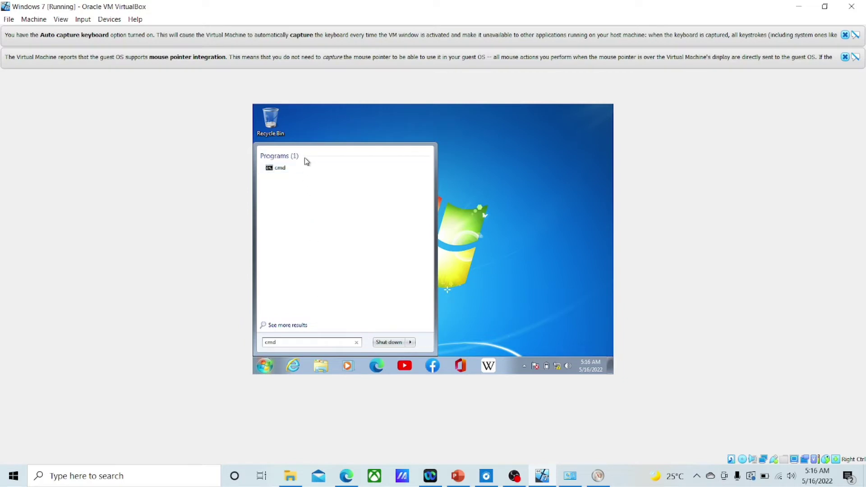
left_click(305, 169)
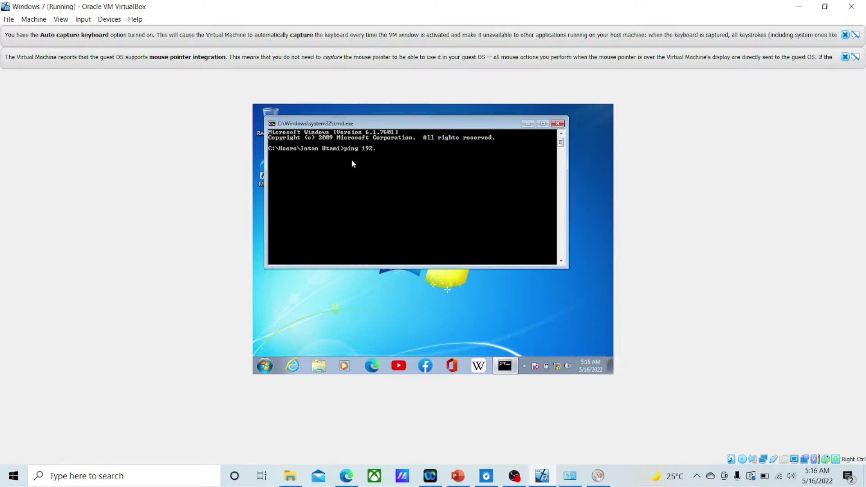
type("168.1.2")
key("Return")
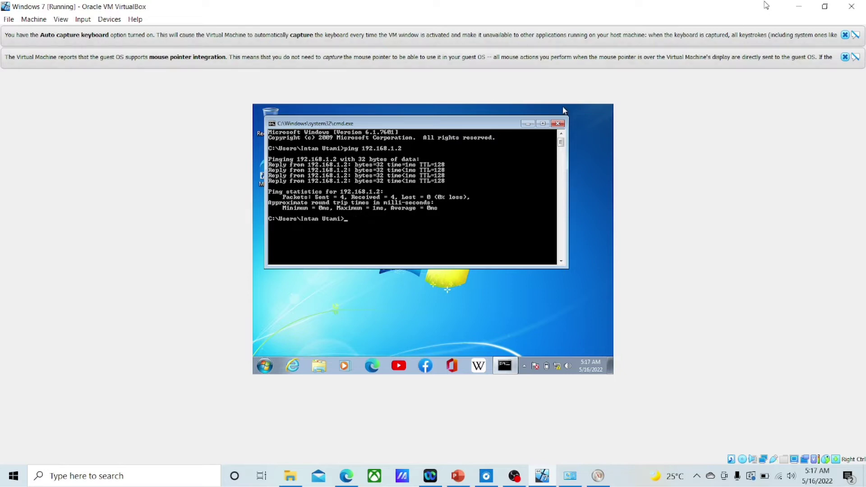
left_click(799, 6)
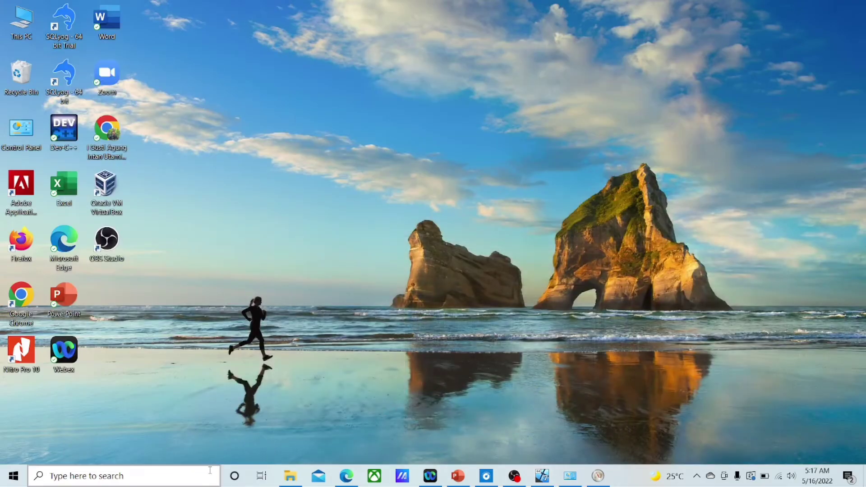
Step: Ping the guest at 192.168.1.12 from a maximized host Command Prompt with 0% loss, then minimize it
left_click(209, 472)
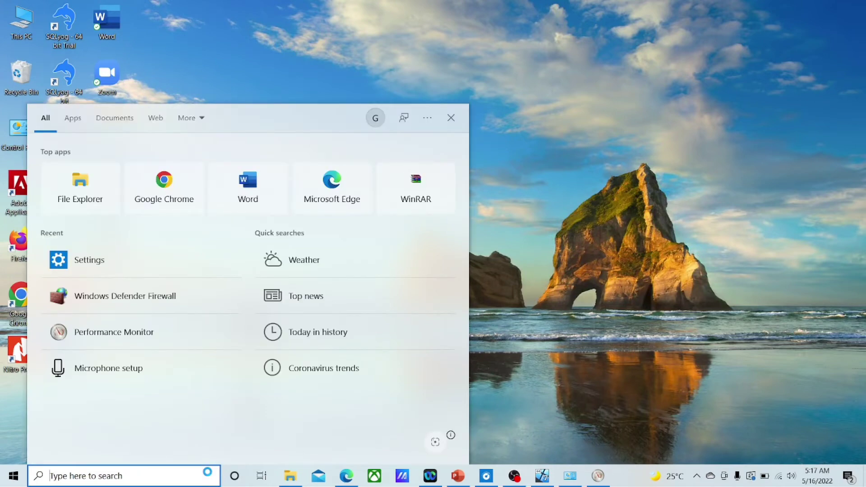
type("cmd")
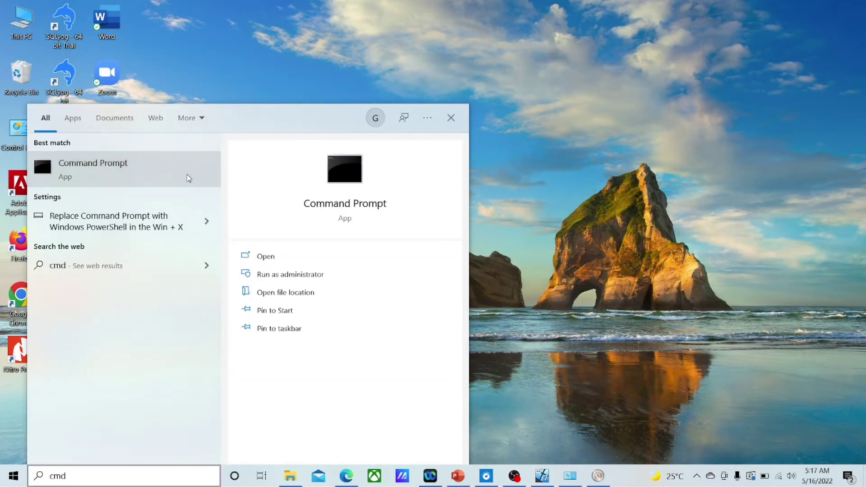
left_click(189, 178)
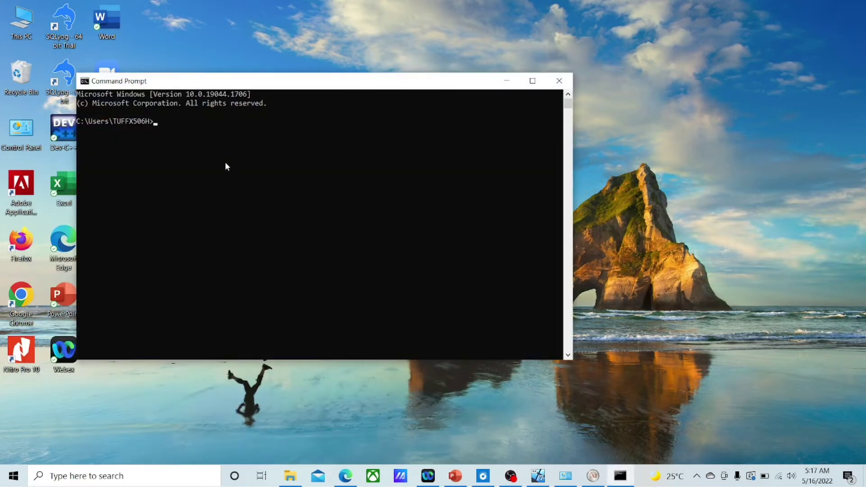
type("ping")
left_click(532, 81)
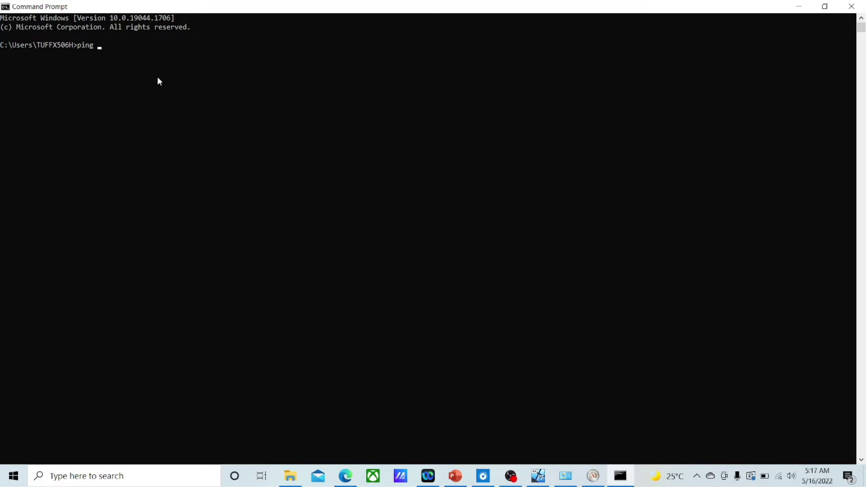
type("192.168.1.12")
key("Return")
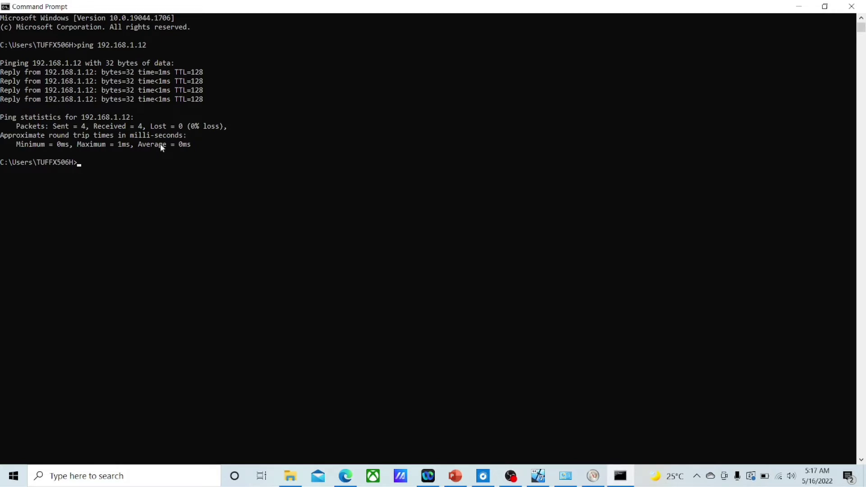
left_click(803, 7)
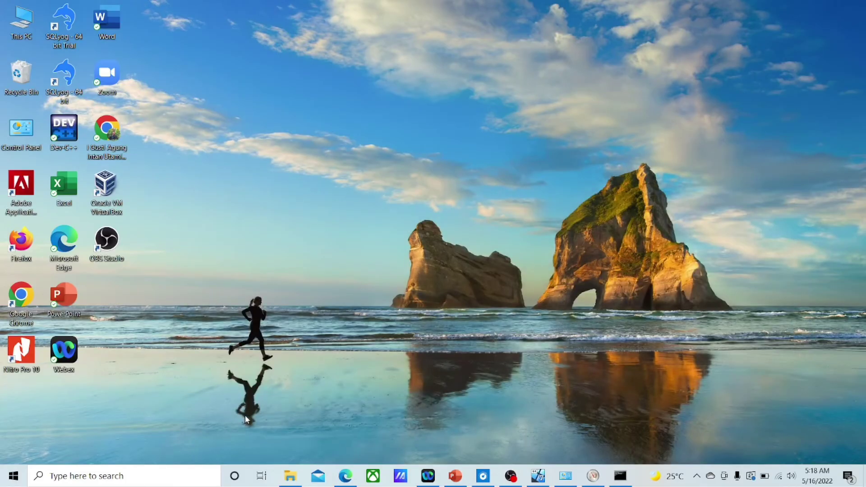
Step: Browse File Explorer to C:\xampp\mysql\bin and open the my config file in Notepad
left_click(290, 476)
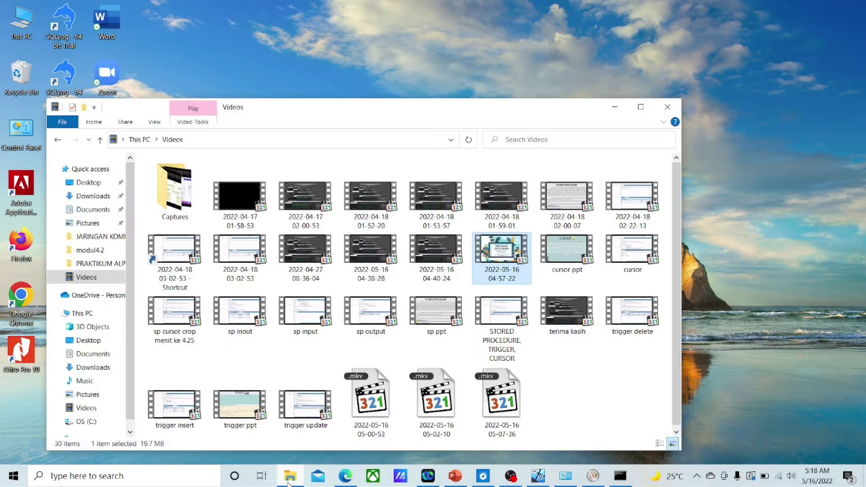
scroll(99, 392, "down", 1)
left_click(101, 398)
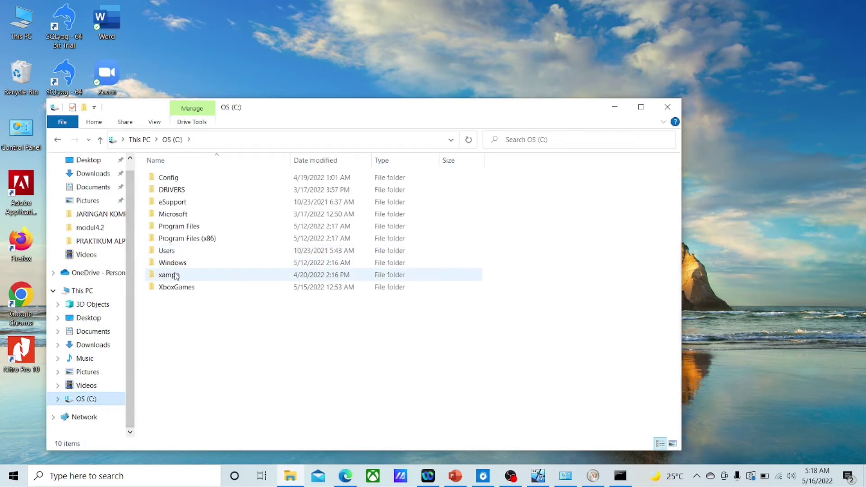
double_click(176, 276)
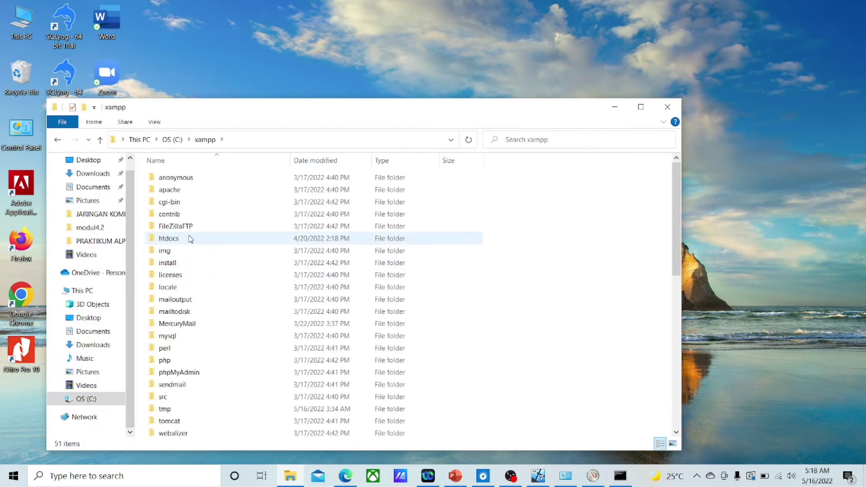
double_click(203, 336)
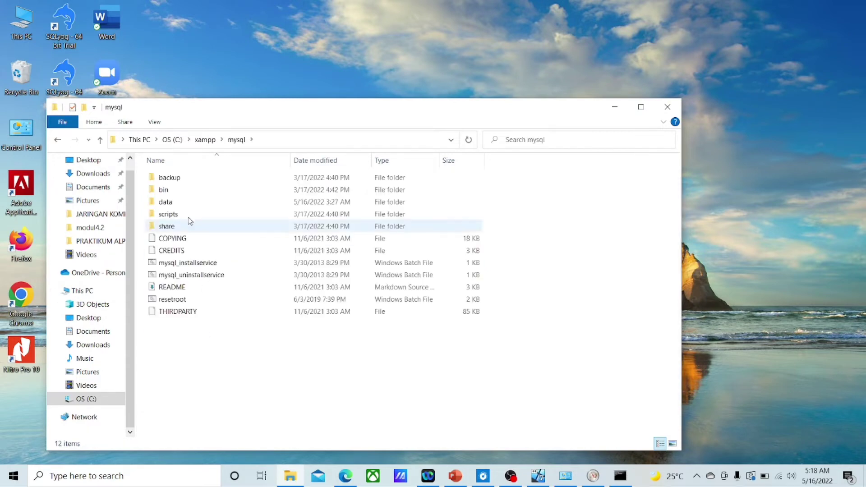
double_click(175, 191)
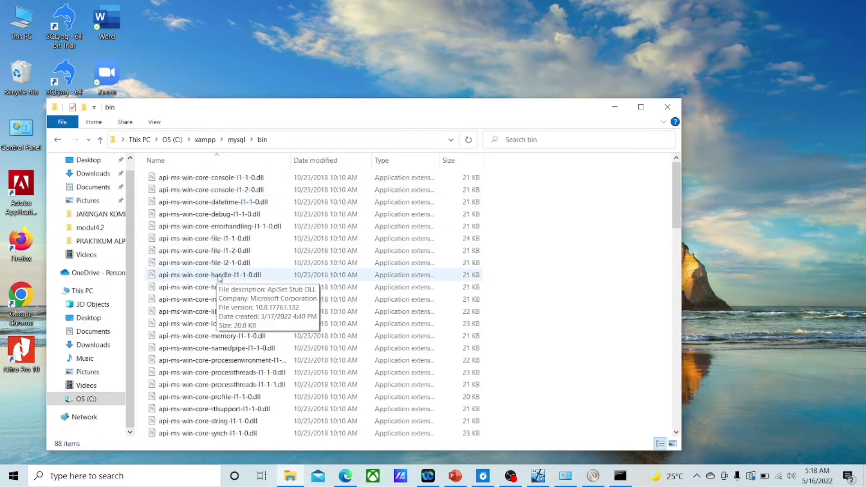
scroll(221, 277, "down", 7)
scroll(221, 276, "down", 5)
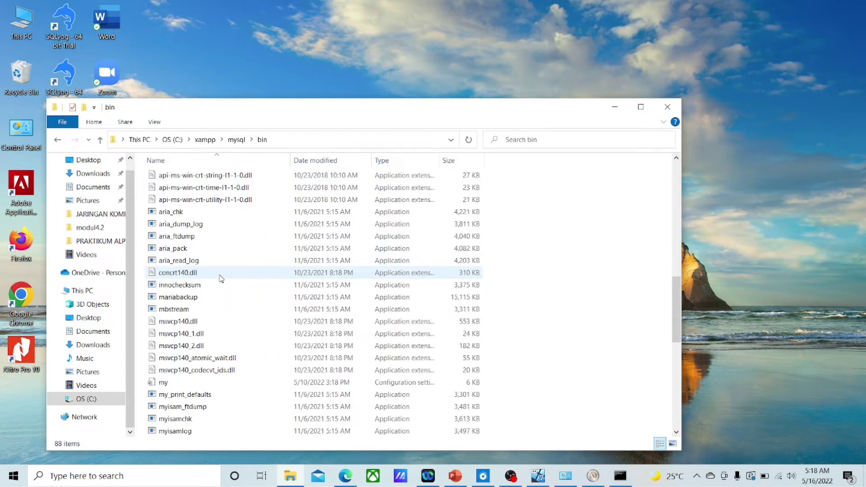
double_click(203, 382)
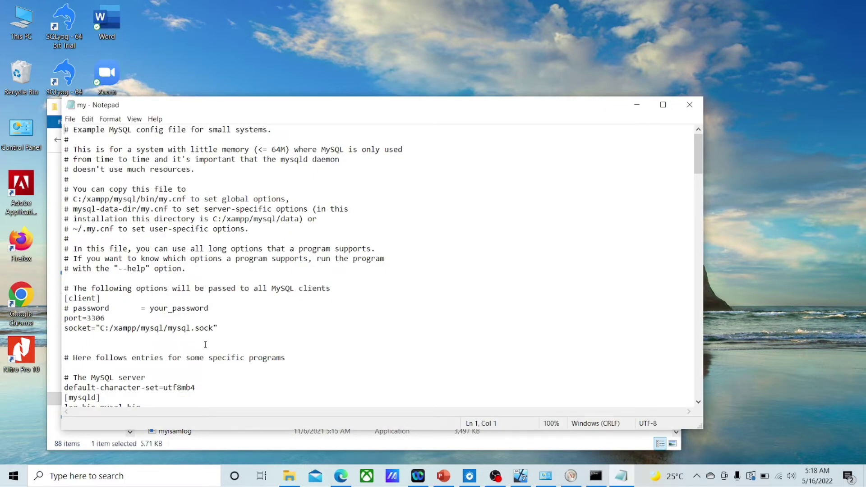
Step: Review the [mysqld] lines log-bin=mysql-bin, server-id=2, innodb-flush-log-at-trx-commit=1 and sync-binlog=1
scroll(206, 345, "down", 4)
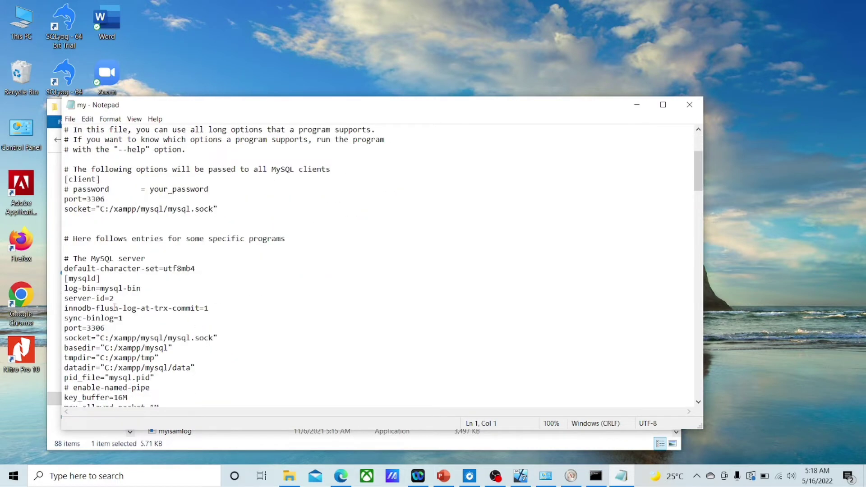
left_click_drag(65, 288, 136, 316)
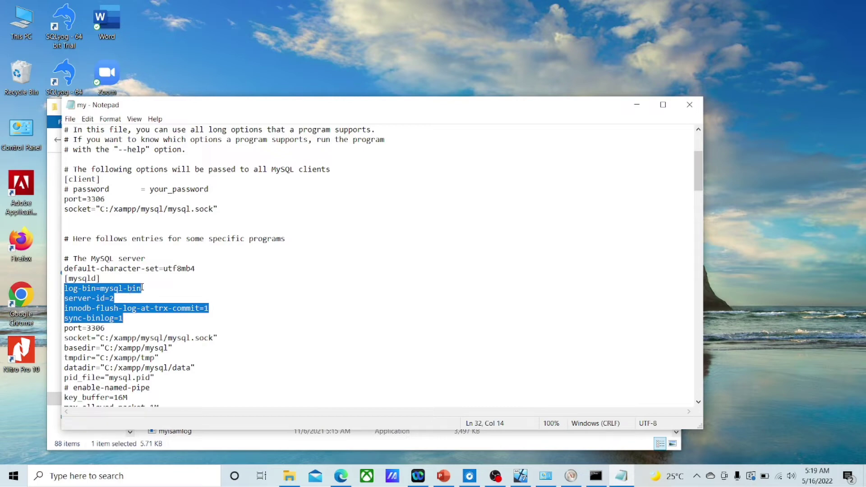
left_click_drag(142, 288, 65, 289)
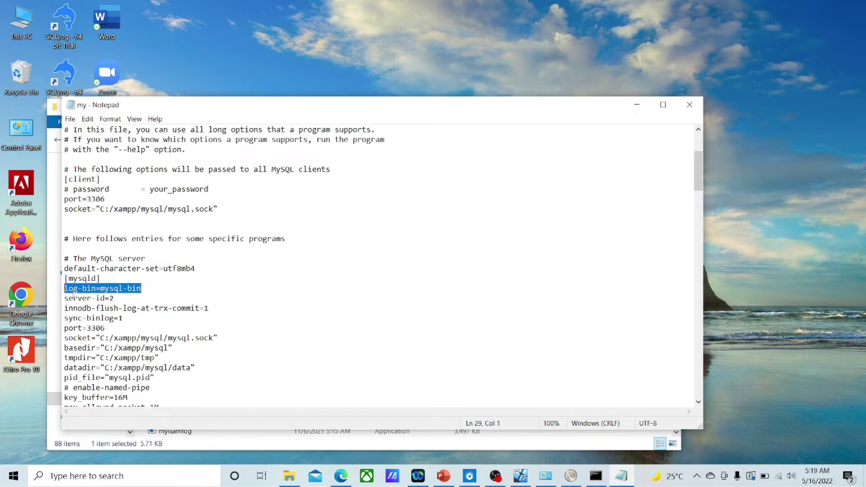
left_click_drag(117, 298, 64, 298)
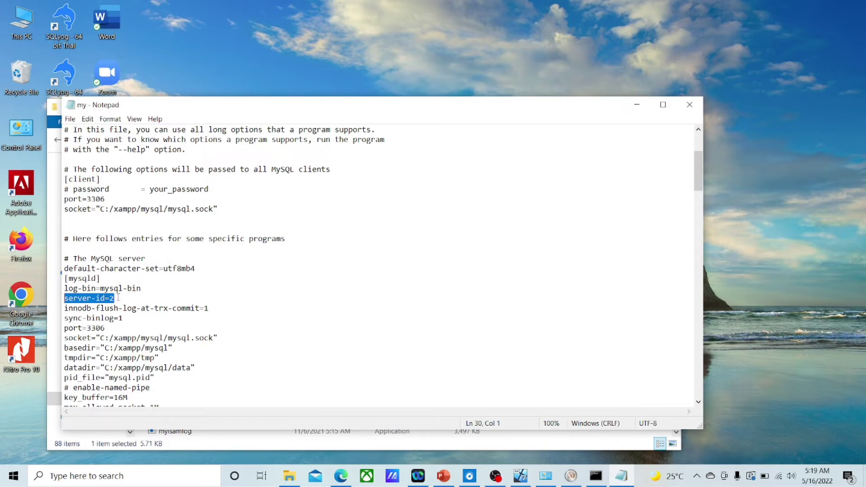
left_click(114, 298)
left_click_drag(114, 299, 109, 298)
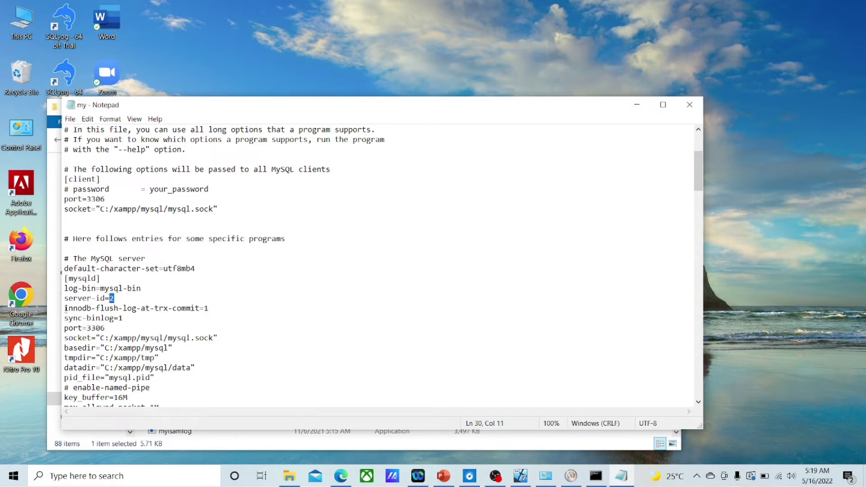
left_click_drag(64, 309, 128, 318)
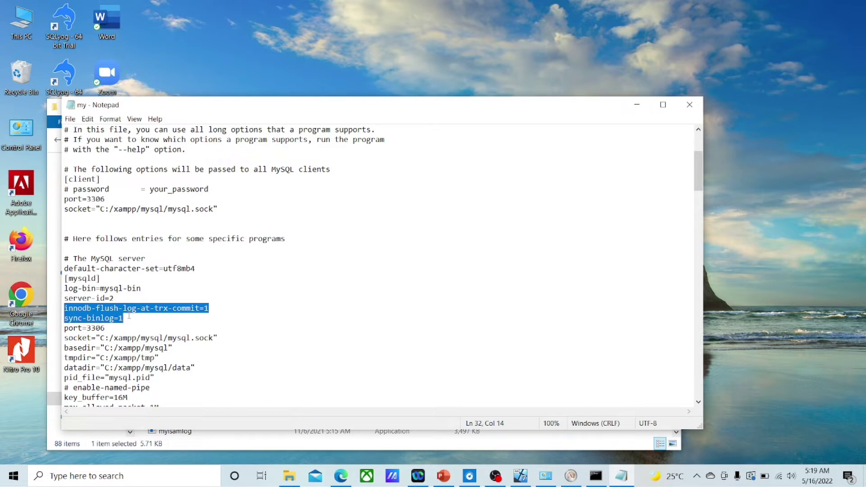
left_click_drag(213, 309, 66, 309)
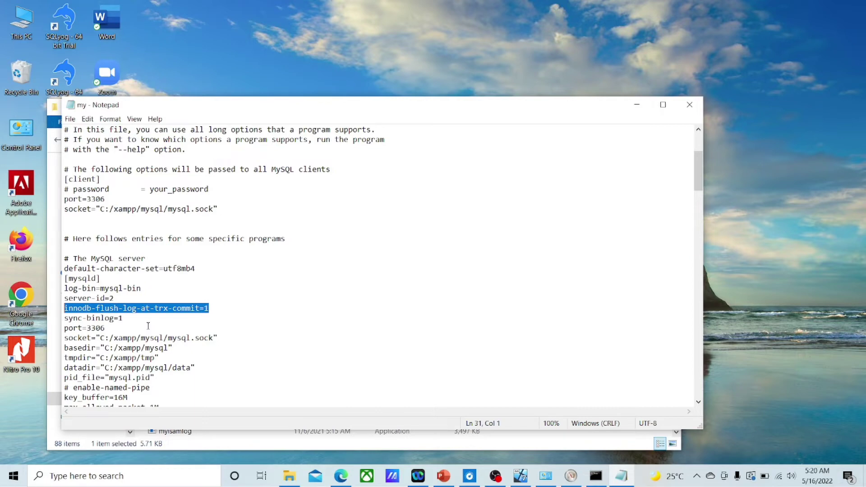
left_click_drag(65, 319, 132, 319)
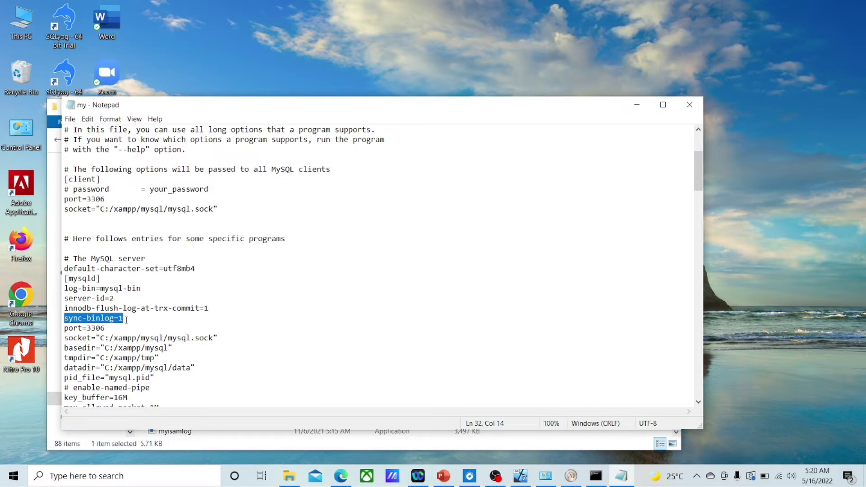
left_click(156, 330)
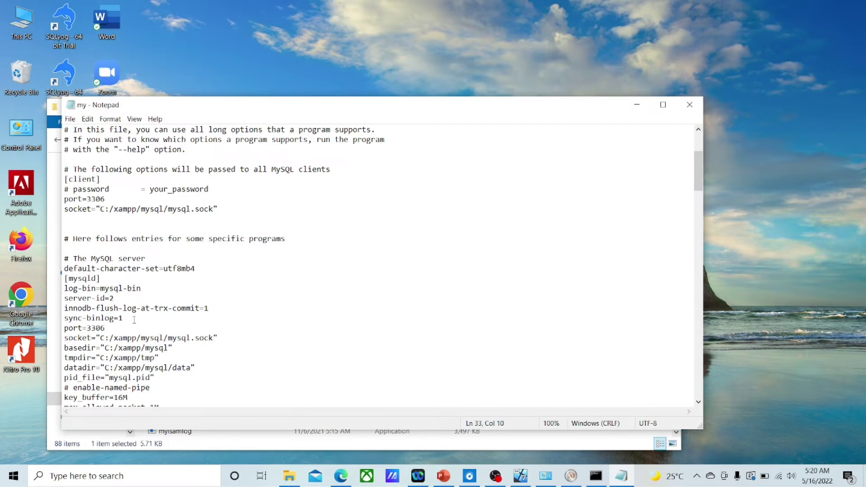
left_click_drag(123, 318, 64, 288)
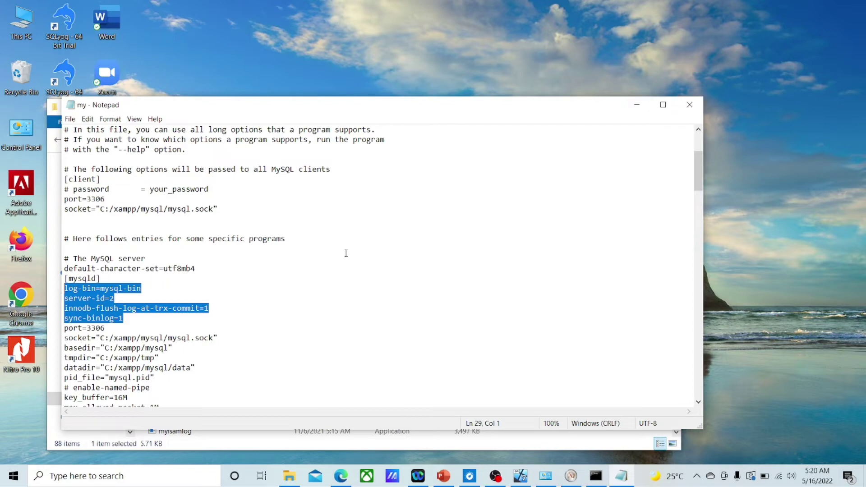
Step: Save the my config file and close Notepad
left_click(70, 118)
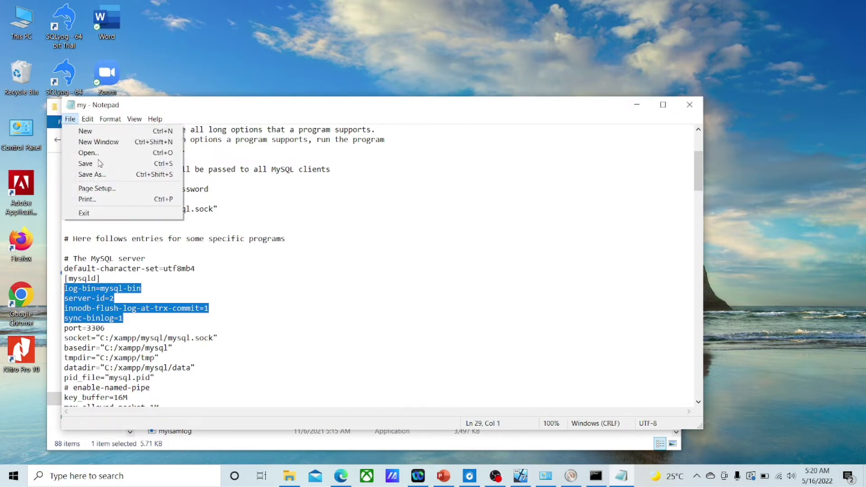
left_click(116, 165)
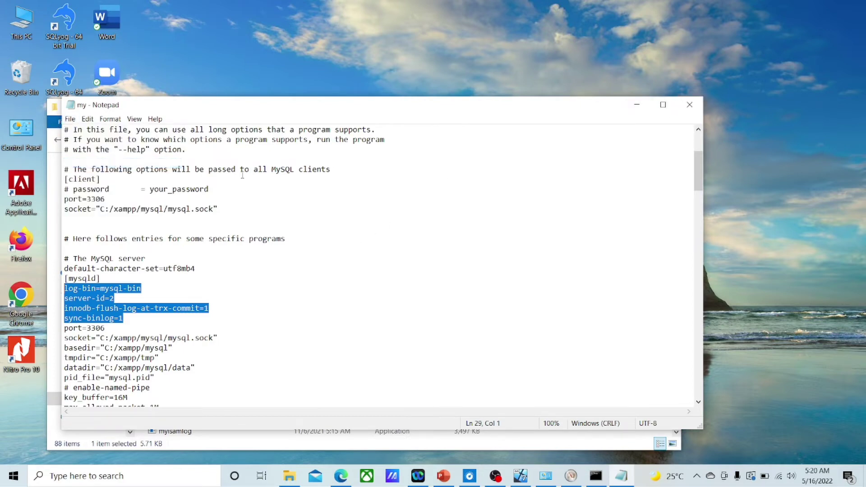
left_click(690, 104)
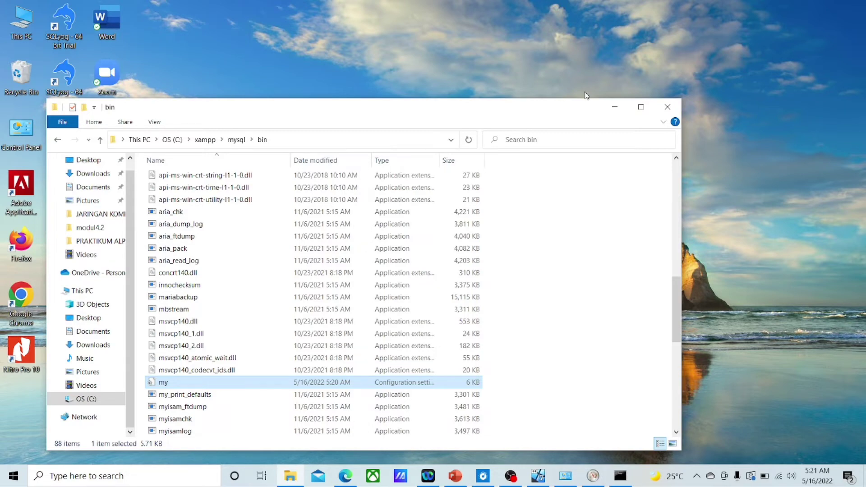
Step: Launch XAMPP Control Panel from the taskbar search, start MySQL on port 3306, then minimize it
left_click(614, 107)
left_click(76, 478)
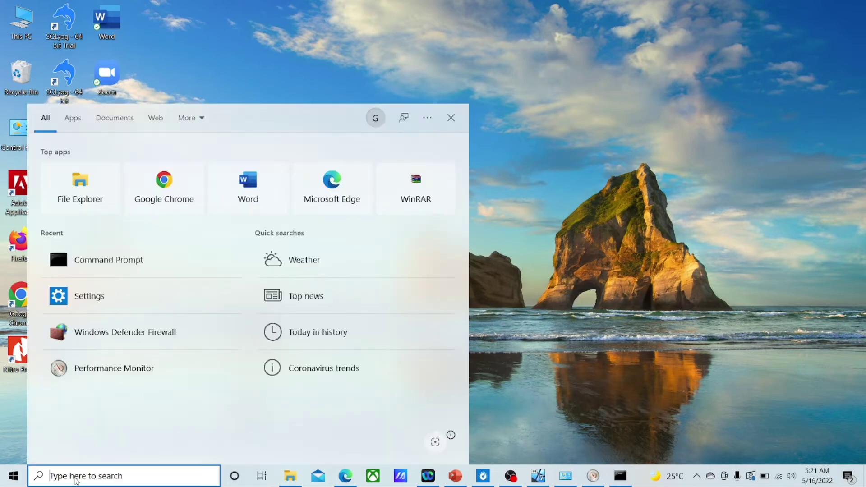
type("xampp")
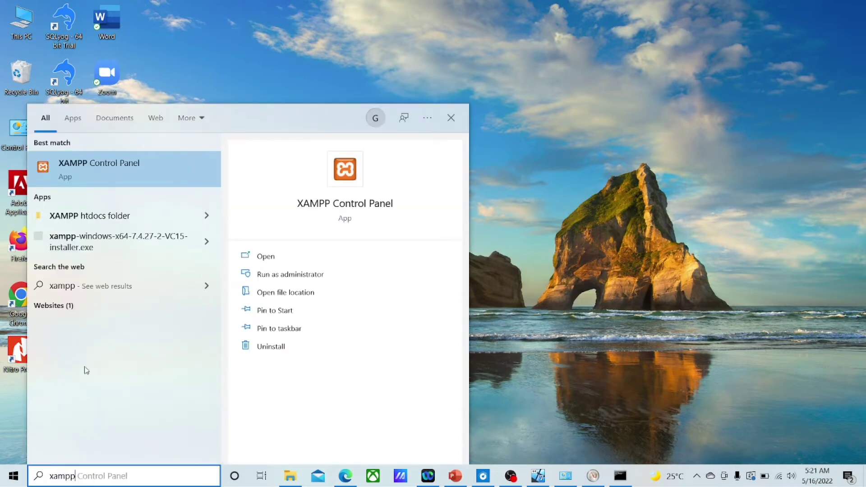
left_click(126, 162)
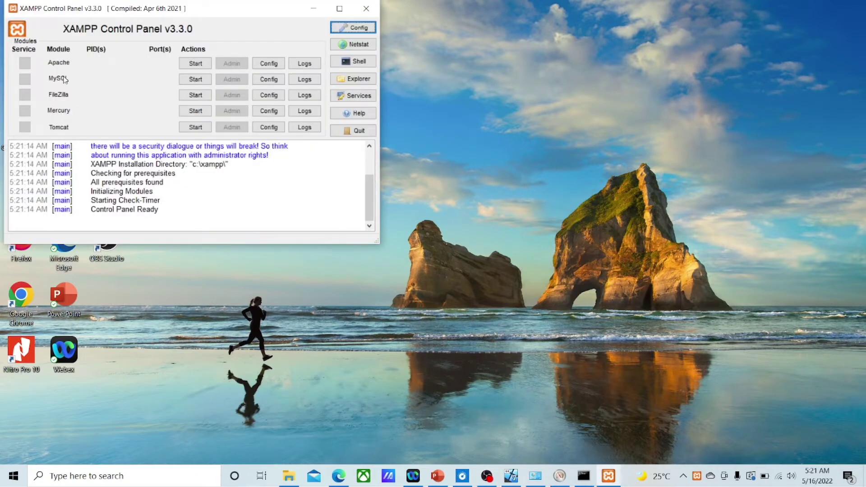
left_click(189, 81)
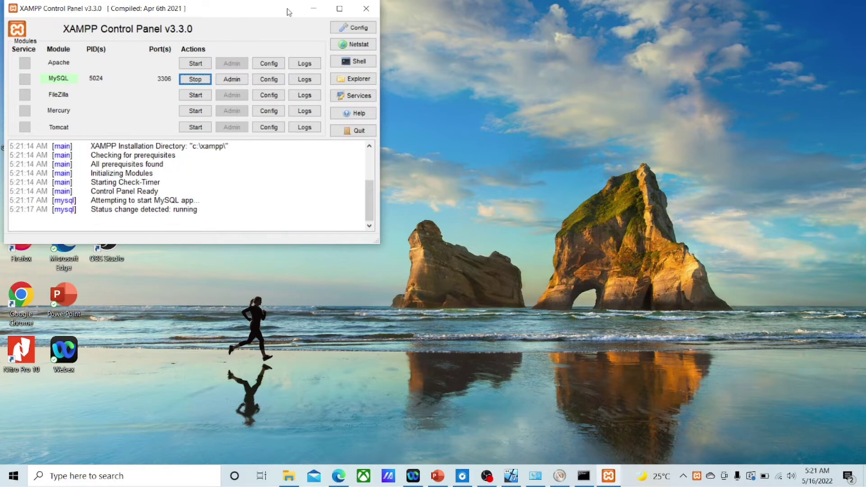
left_click(314, 9)
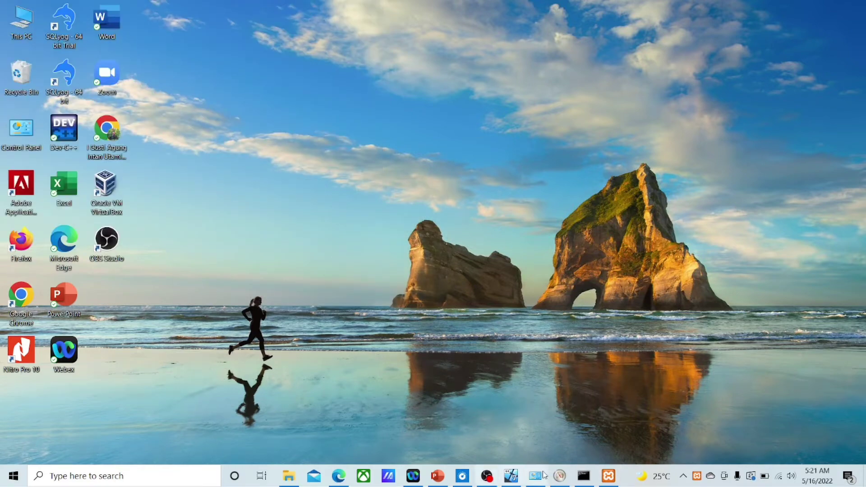
Step: In the restored Command Prompt, change into the C:\xampp\mysql\bin folder
left_click(584, 476)
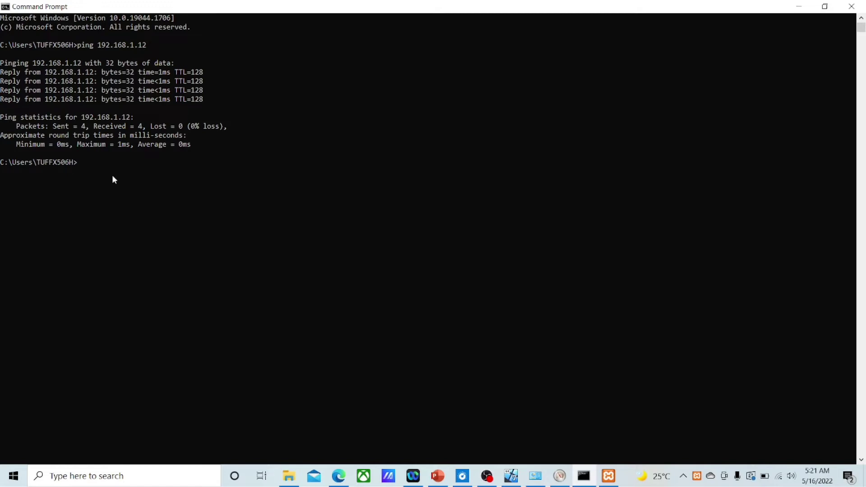
type("cd")
type("n")
key("Return")
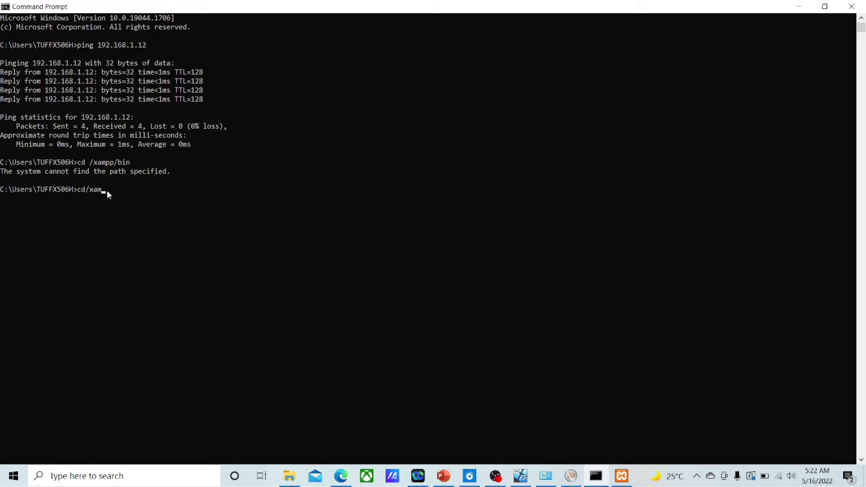
type("mpp/mysql/bin")
key("Return")
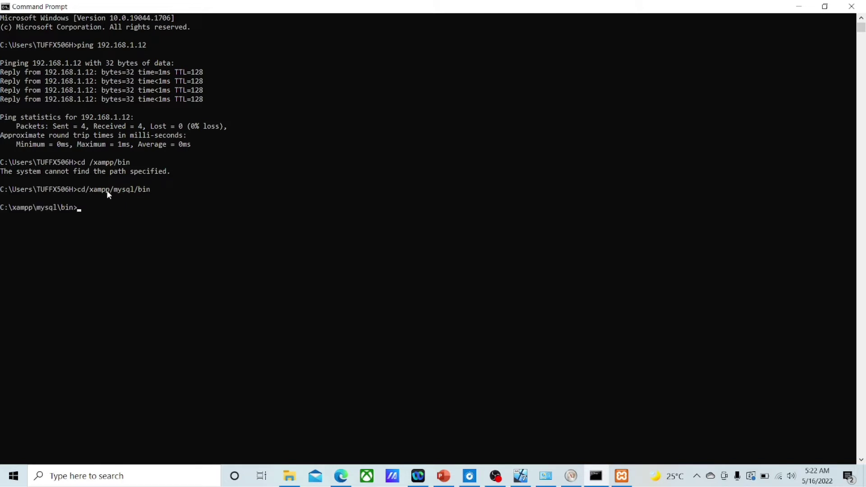
Step: Log into the MariaDB monitor with mysql -u root and begin a CREATE USER statement
type("mysql -u root")
key("Return")
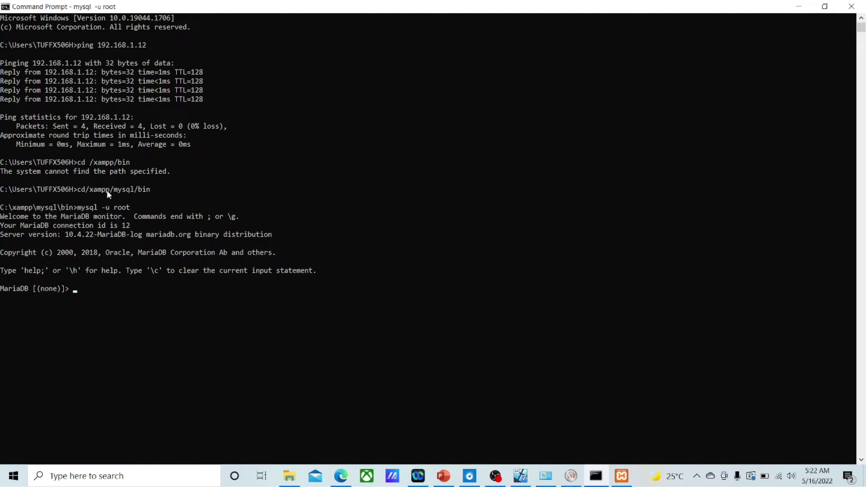
type("CREATE USER \"")
Step: Run CREATE USER for a new account at host '%' with its own password
key("BackSpace")
type("'admin1'@")
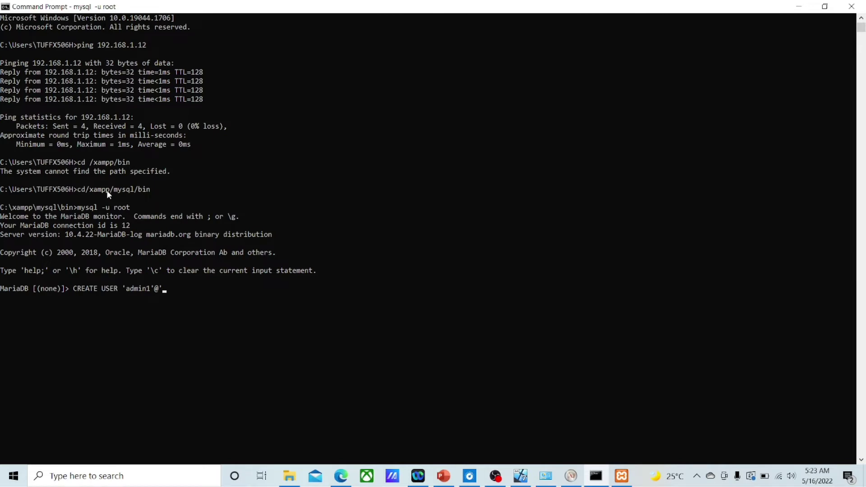
type("'%' IDENTIFIED BY 'admin1';")
key("Return")
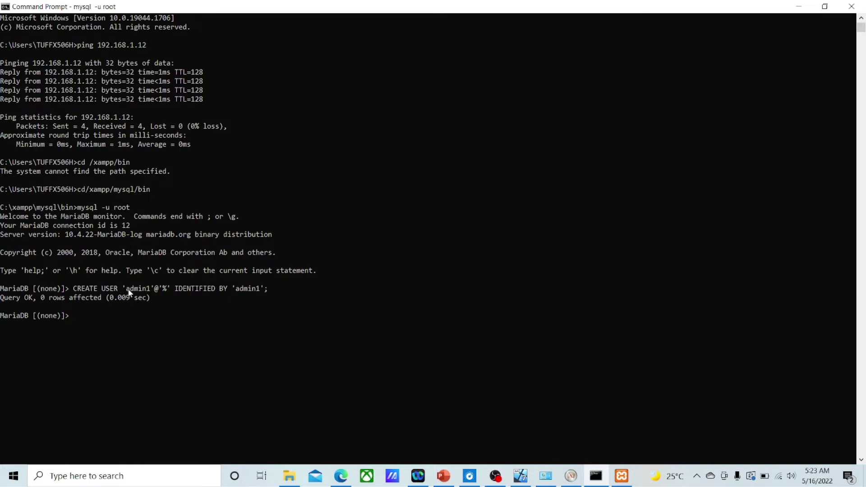
Step: Highlight the user name, the '%' host part and the IDENTIFIED BY clause to explain them
left_click_drag(129, 293, 155, 292)
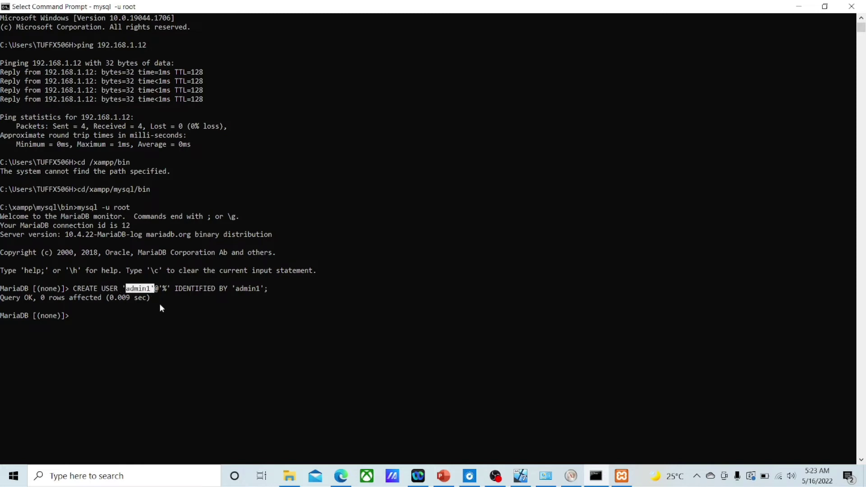
left_click(157, 288)
left_click_drag(175, 289, 228, 291)
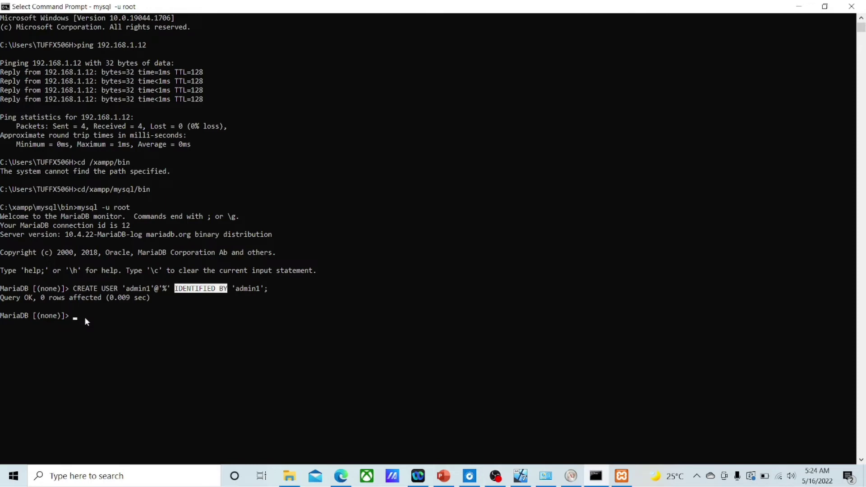
Step: Run GRANT ALL ON *.* TO the new user at '%', identified by its password
left_click(85, 317)
type("GRAN")
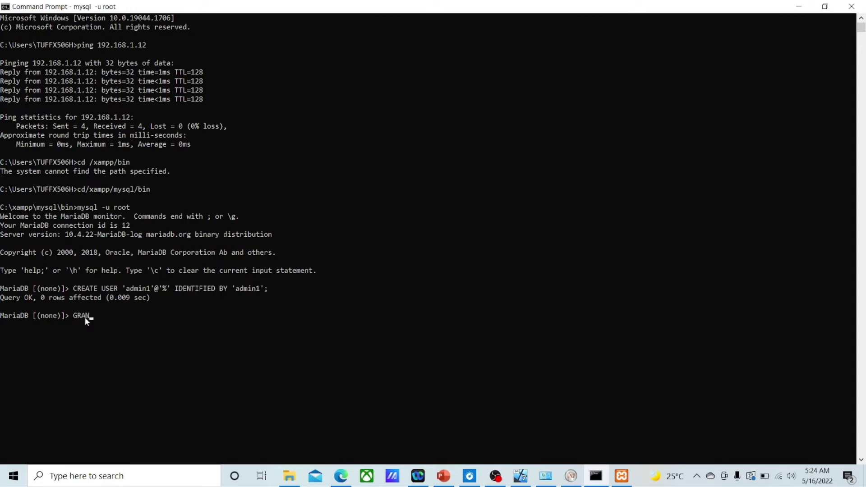
type("T ALL ON *.* TO 'admin1'@'%' IDENTIFIED BY ")
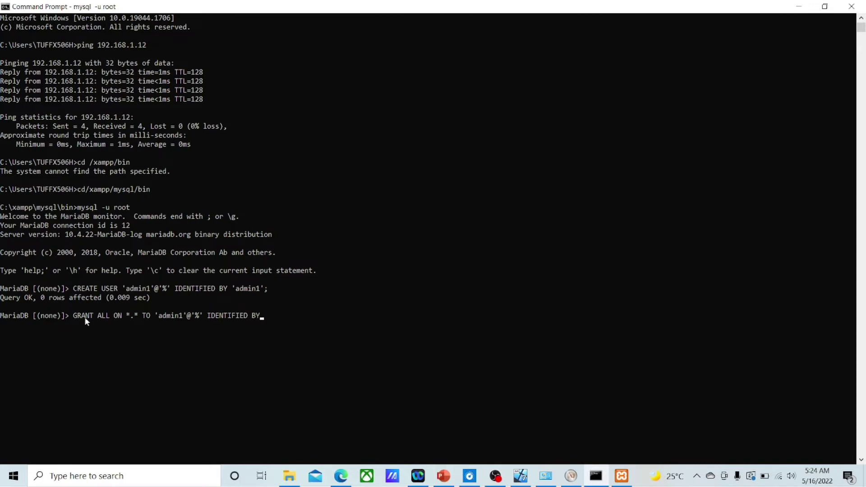
type("'A")
key("BackSpace")
type("admin1';")
key("Return")
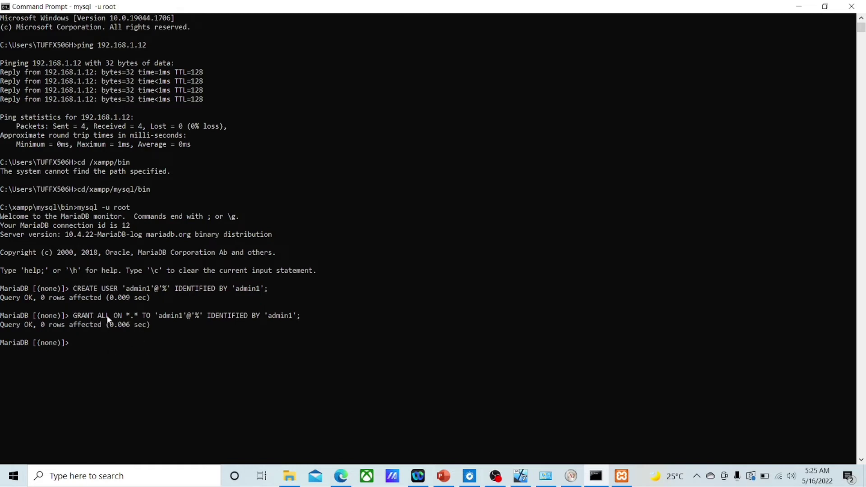
Step: Highlight GRANT ALL ON, the receiving user and the IDENTIFIED BY clause, then clear the selection
left_click_drag(70, 316, 124, 319)
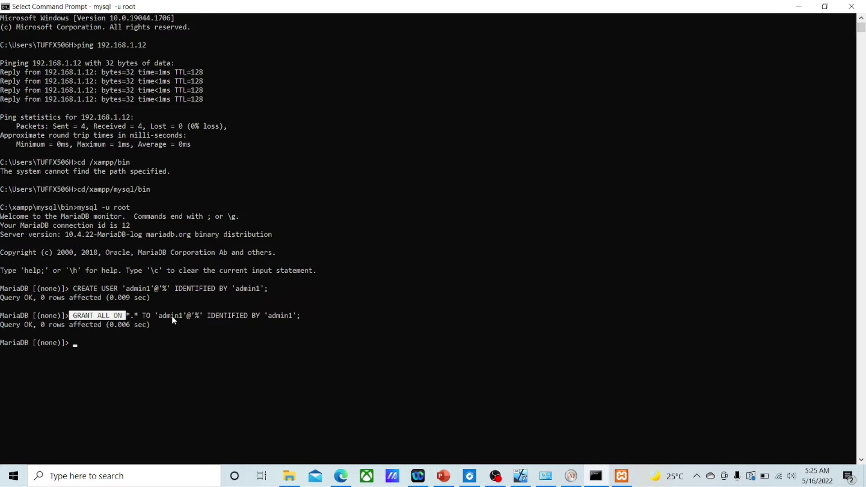
left_click_drag(156, 317, 191, 321)
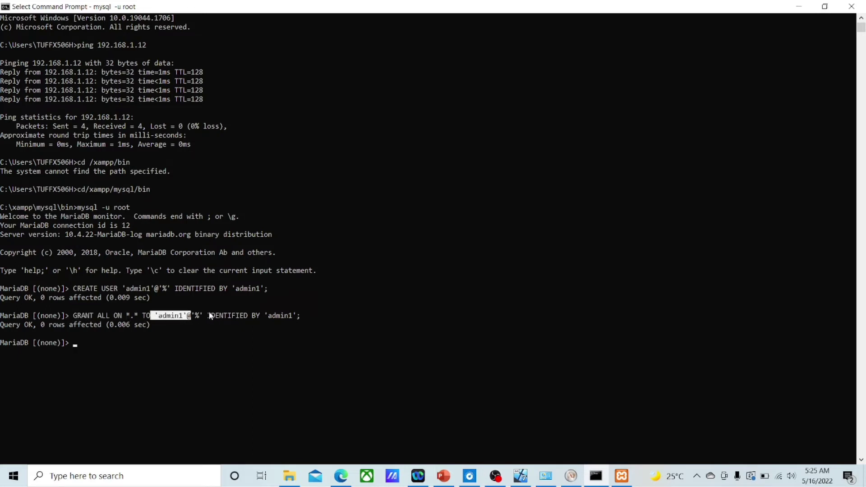
left_click_drag(207, 317, 296, 319)
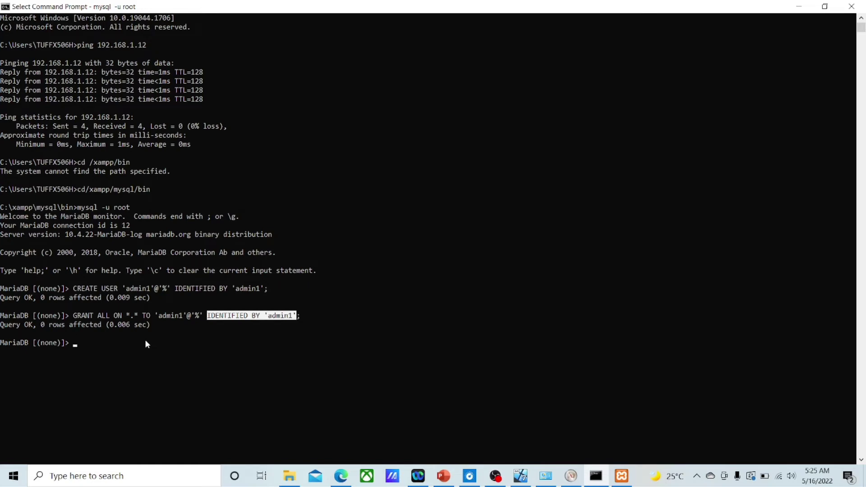
left_click(88, 345)
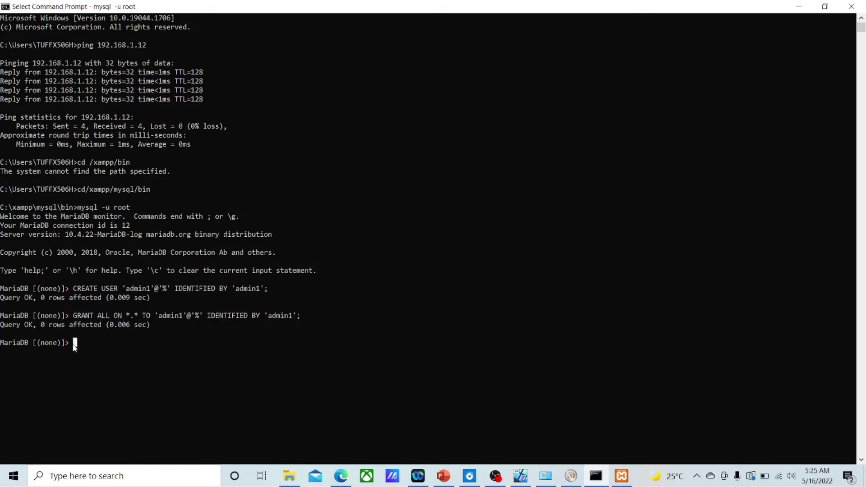
Step: Run FLUSH TABLES WITH READ LOCK; on the master MariaDB server
type("FLUSH ")
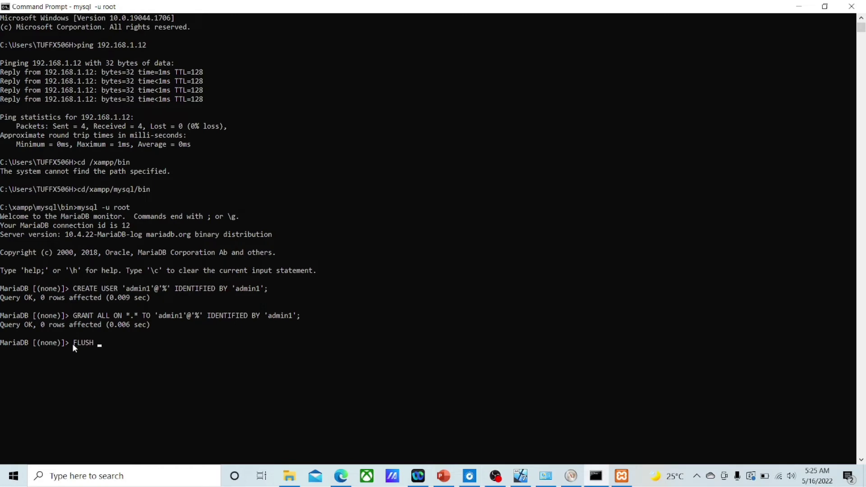
type("TABLES WITH READ LOCK;")
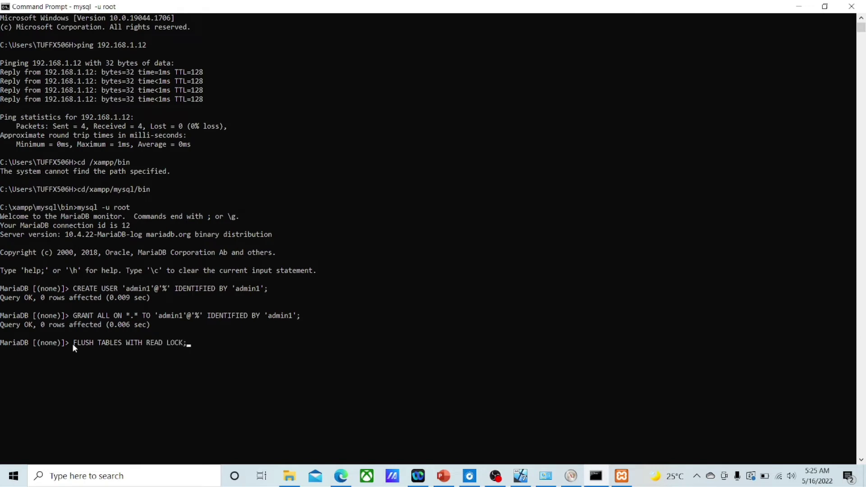
key("Return")
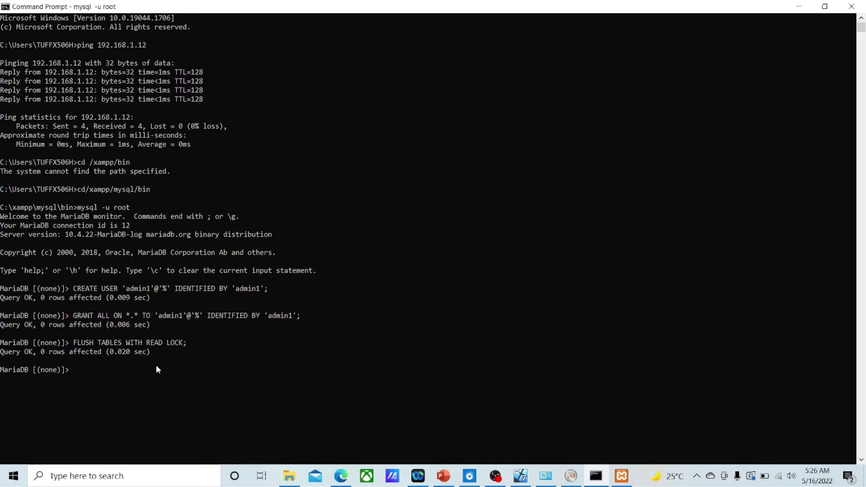
Step: Run SHOW MASTER STATUS; to display the binary log file and position
type("SHOW MASTER STATUS;")
key("Return")
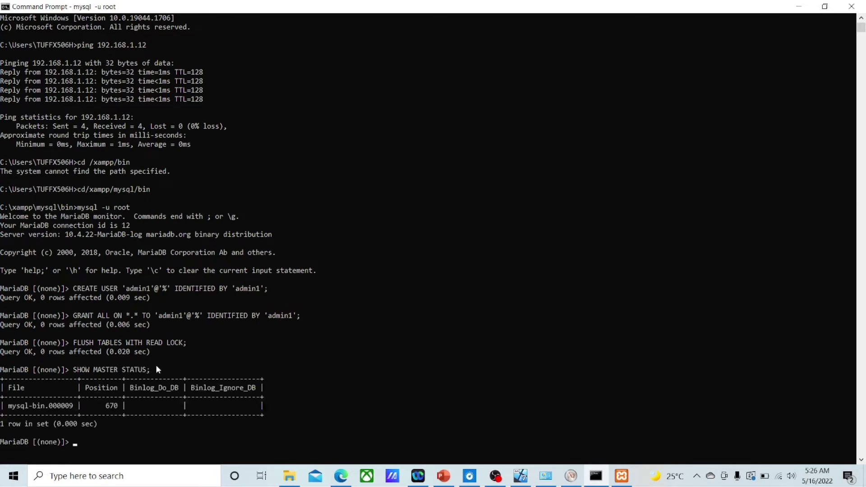
scroll(142, 378, "down", 1)
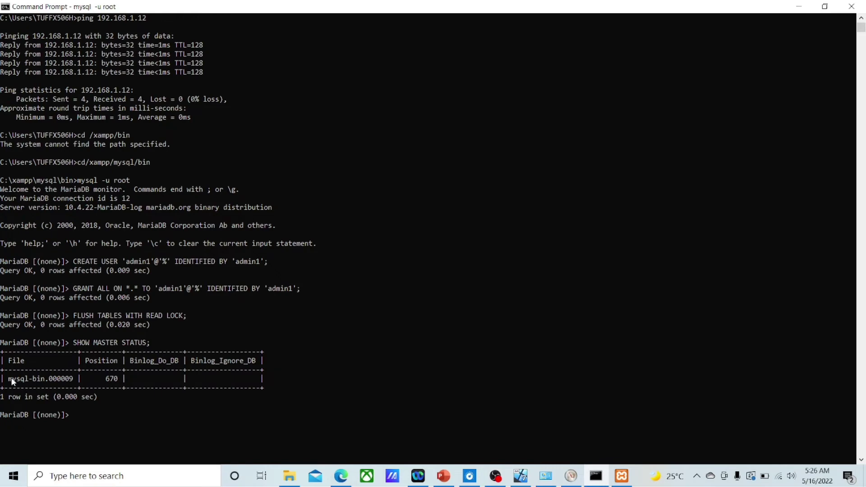
Step: Select and copy the log file mysql-bin.000009 and position 670 from the status row
left_click_drag(10, 382, 73, 381)
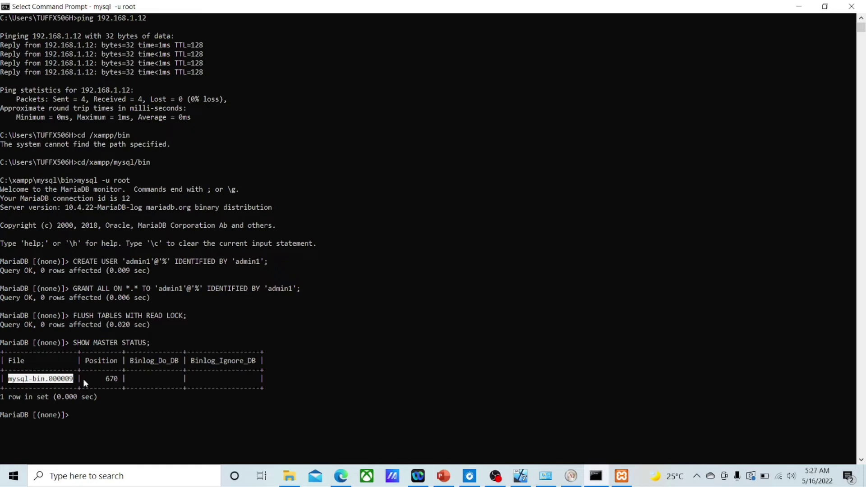
left_click_drag(93, 378, 123, 381)
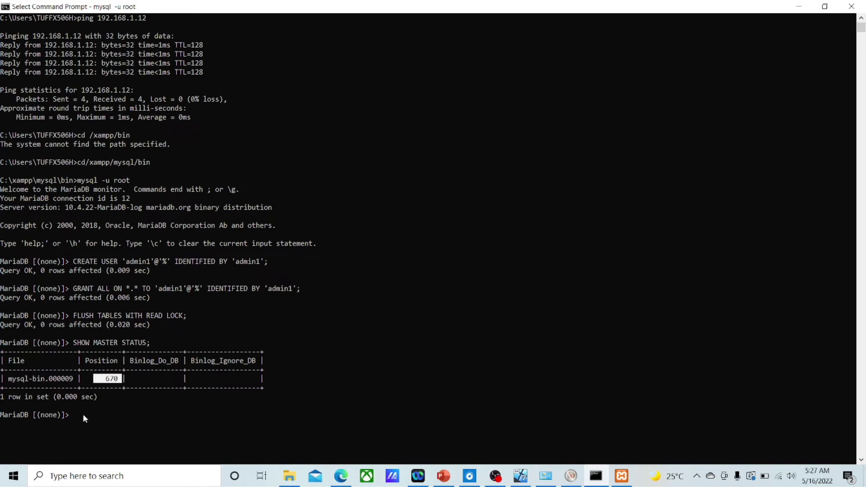
right_click(83, 413)
left_click_drag(6, 379, 109, 382)
left_click(101, 380)
left_click_drag(12, 381, 116, 384)
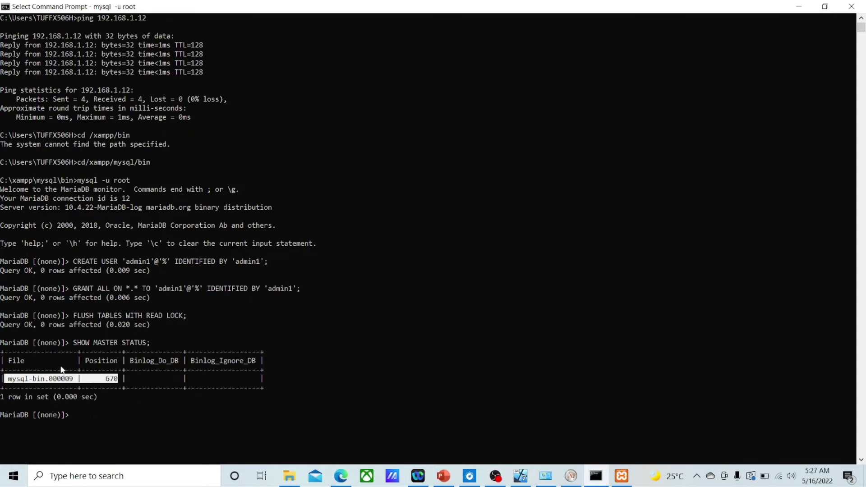
right_click(86, 415)
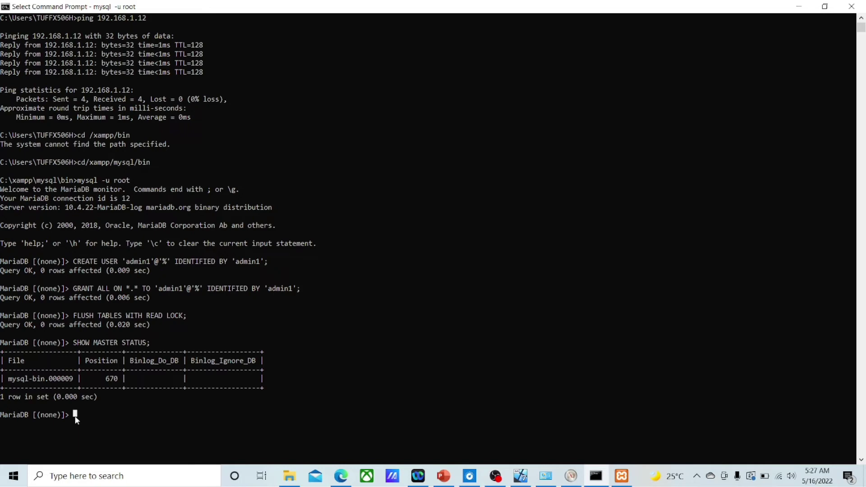
Step: Run UNLOCK TABLES;, minimize Command Prompt and bring up the running Windows 7 VM
type("UNL")
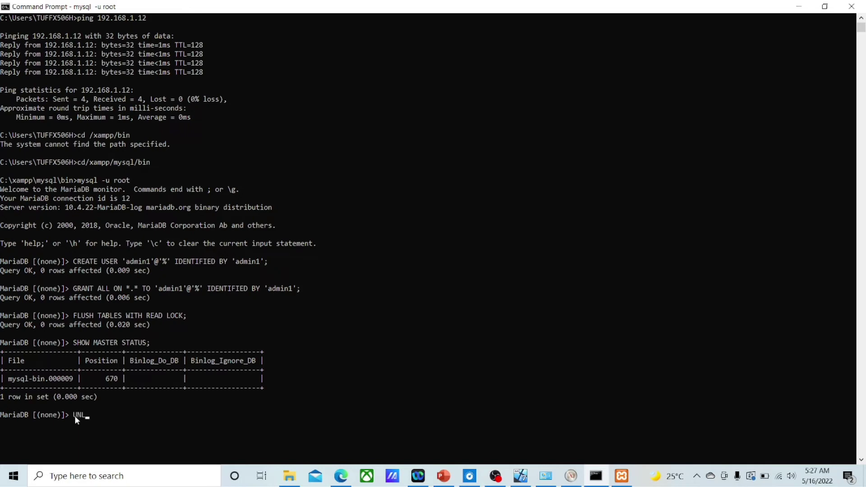
type("OCK TABLES;")
key("Return")
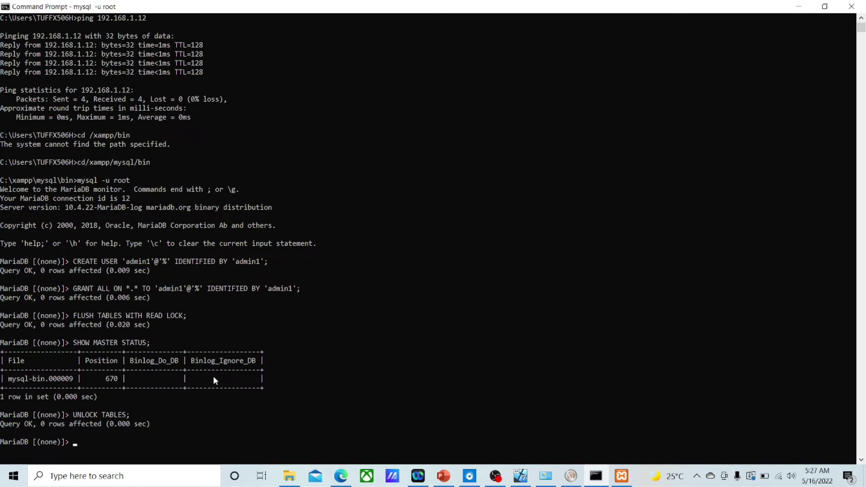
left_click(799, 7)
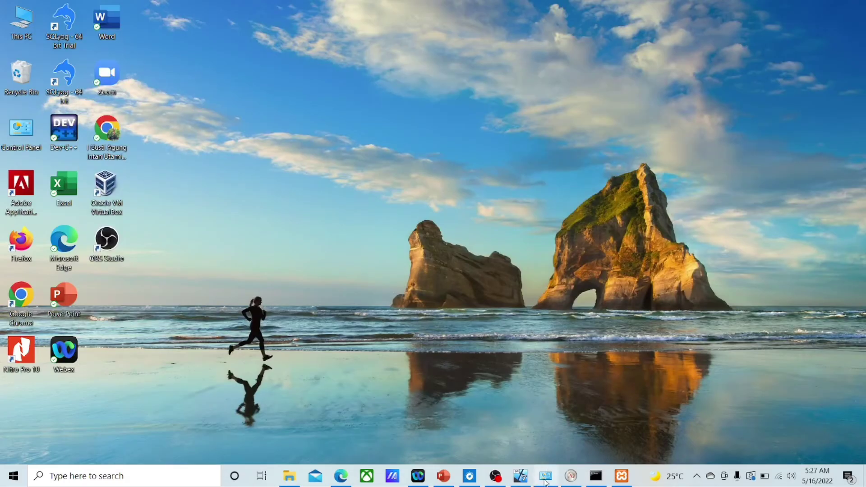
mouse_move(522, 479)
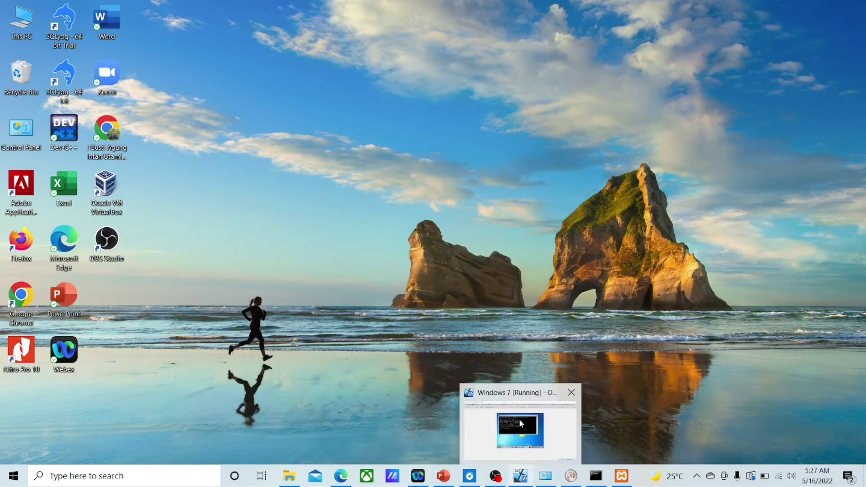
left_click(521, 424)
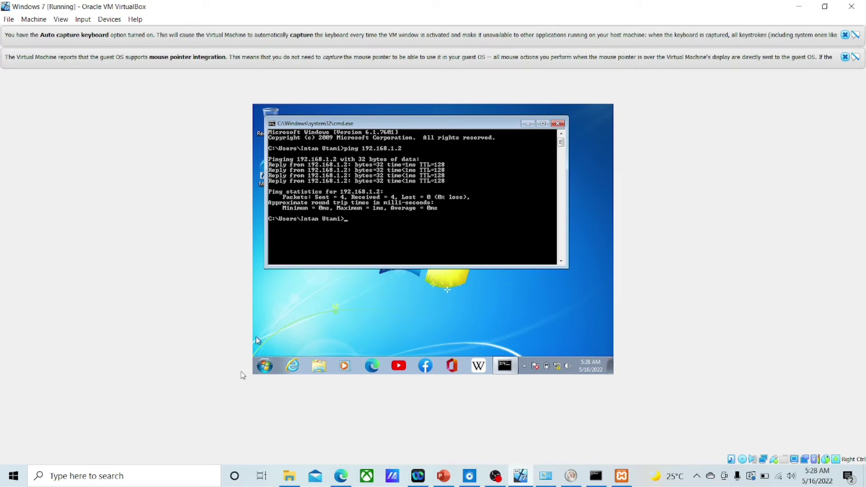
Step: In the guest, launch XAMPP Control Panel and open MySQL's my.ini config file
left_click(267, 367)
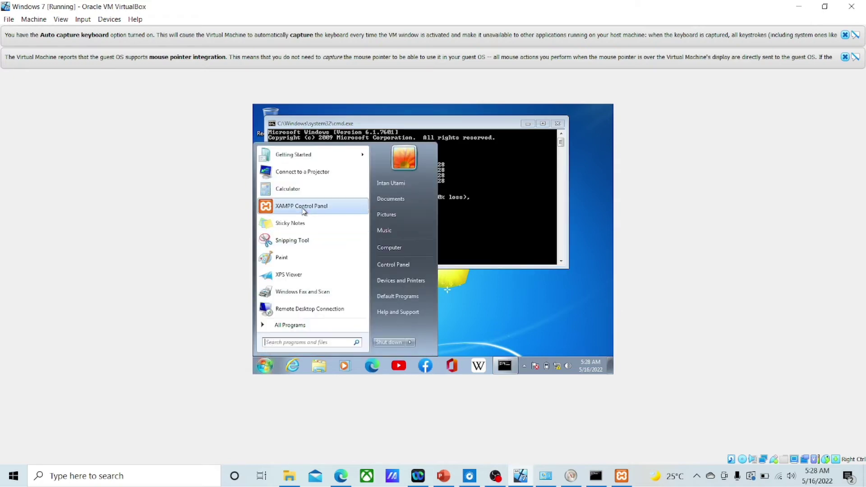
left_click(305, 208)
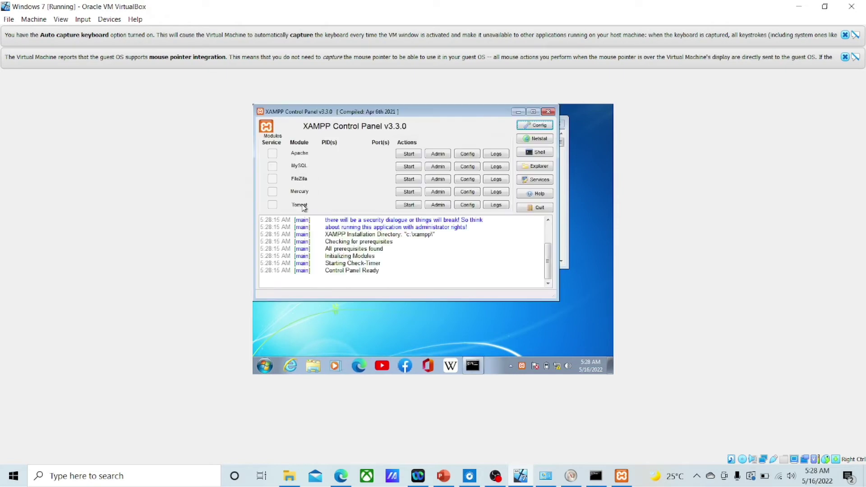
left_click(466, 169)
left_click(483, 174)
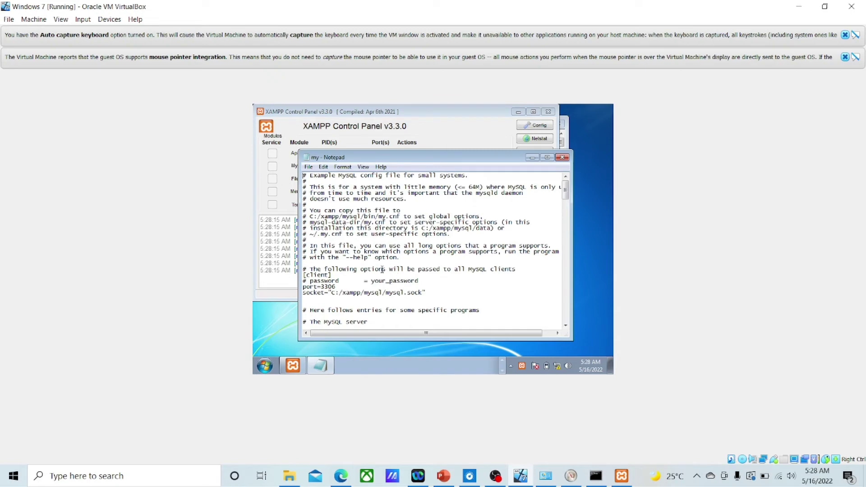
Step: Confirm server-id=12 under [mysqld], save my.ini and close Notepad
scroll(382, 270, "down", 8)
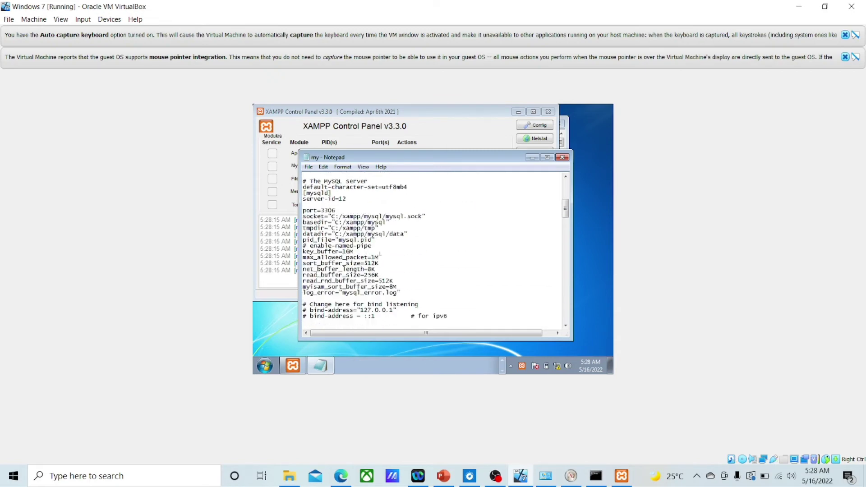
scroll(381, 254, "up", 1)
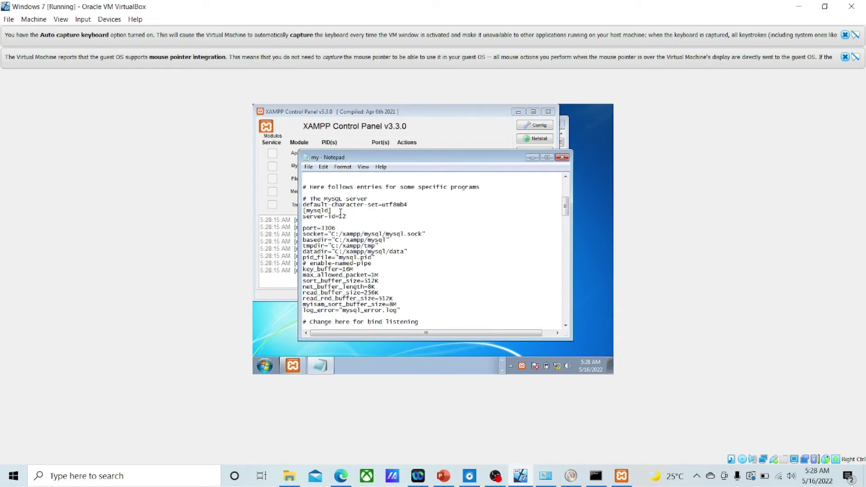
left_click_drag(336, 206, 302, 217)
left_click(351, 218)
double_click(349, 217)
left_click(308, 167)
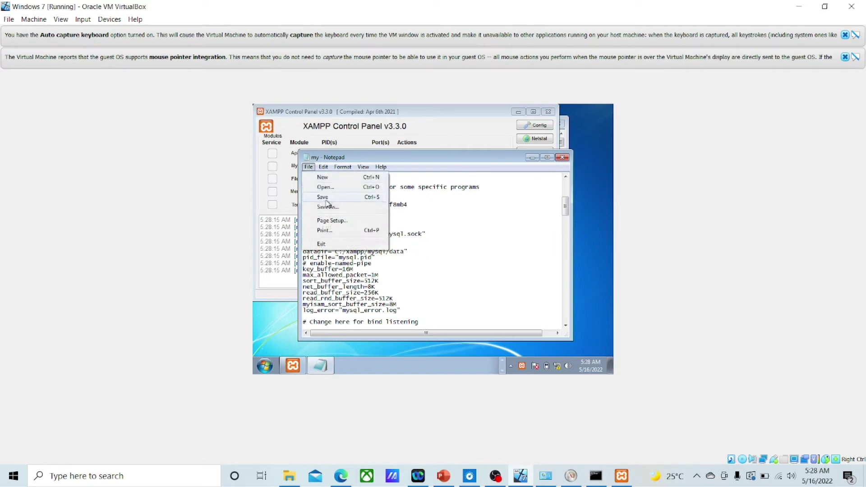
left_click(324, 198)
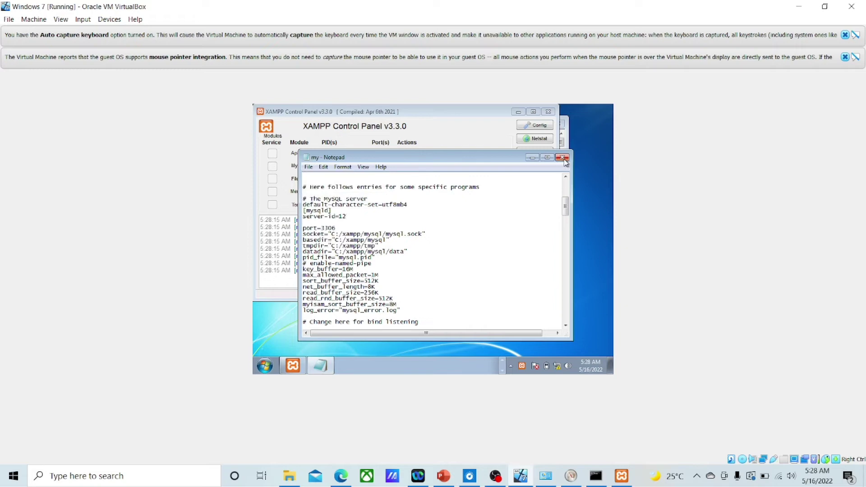
left_click(562, 158)
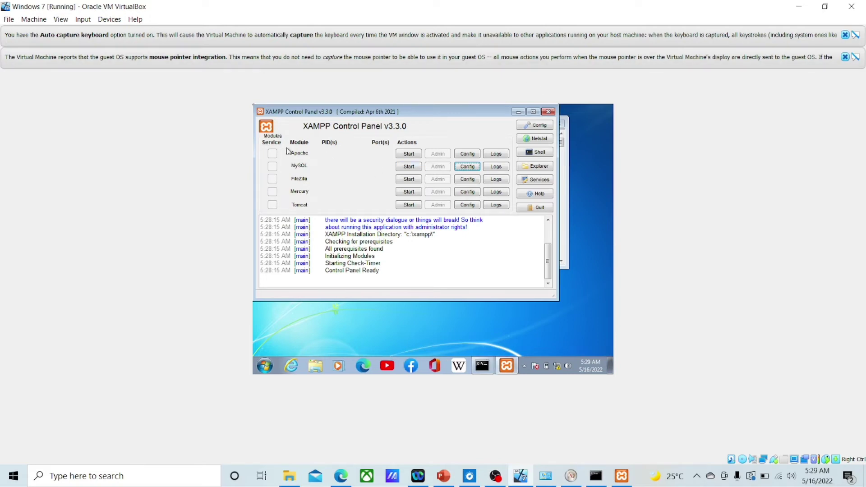
Step: Start the guest's MySQL on ports 3306 and 49150, then minimize XAMPP Control Panel
left_click(410, 169)
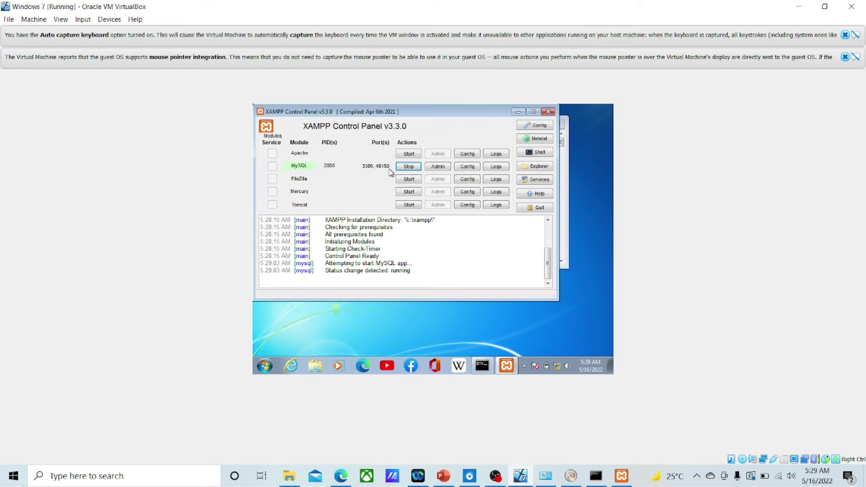
left_click(518, 112)
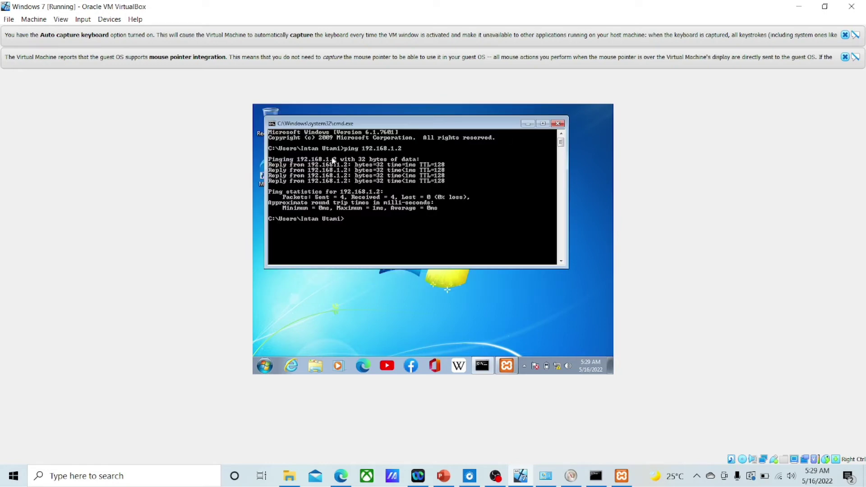
Step: Maximize the guest cmd window, go to xampp/mysql/bin and log into MariaDB 10.4.24 as root
left_click(543, 124)
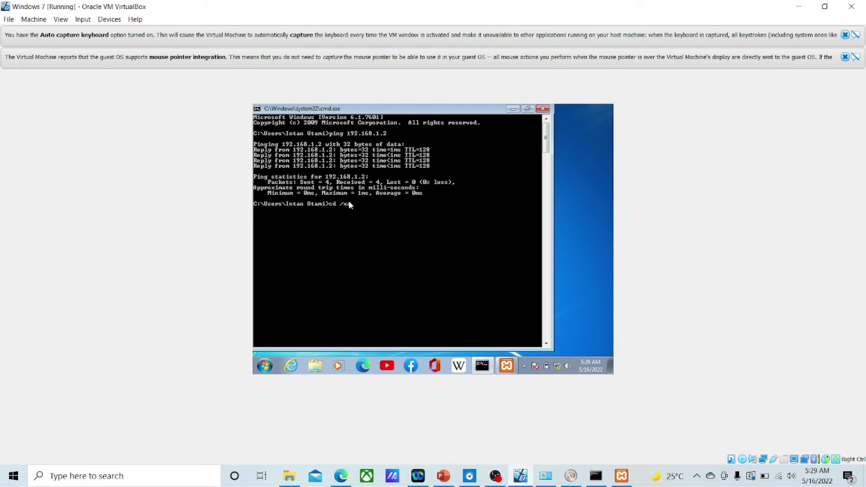
type("xampp/mysql/bin")
key("Return")
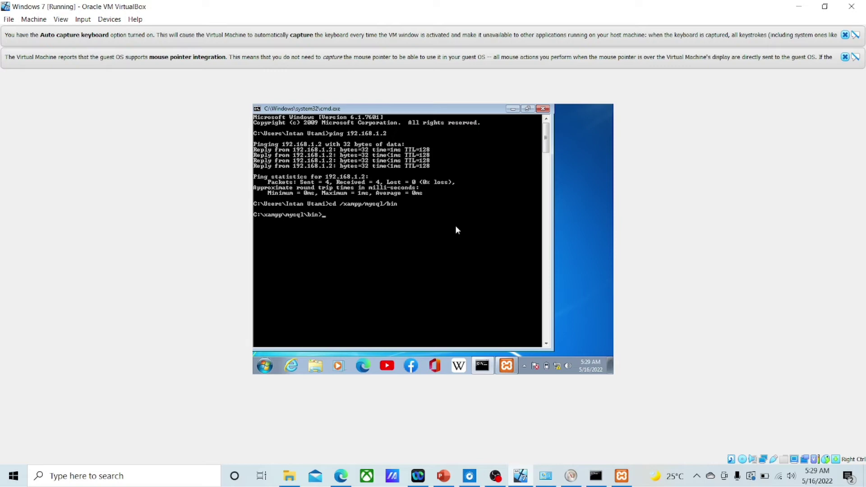
type("mysql -u root")
key("Return")
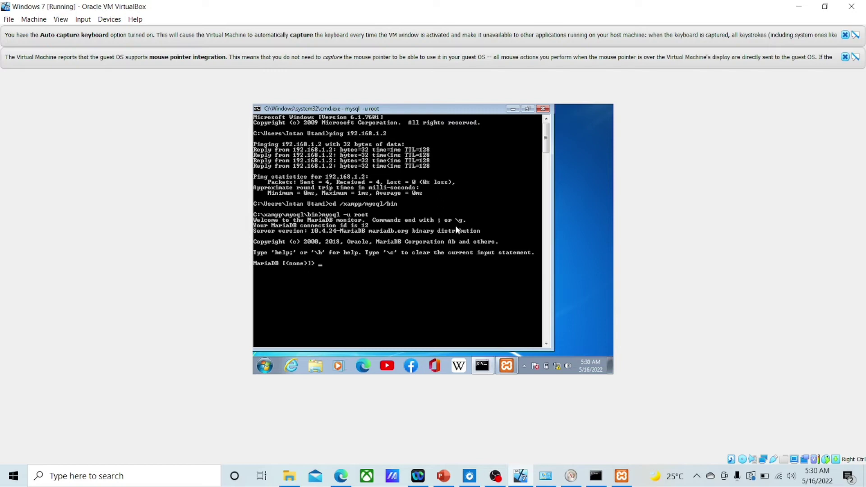
Step: Run STOP SLAVE; on the guest MariaDB and begin a CHANGE MASTER TO statement
type("TOP SLAVE;")
key("Return")
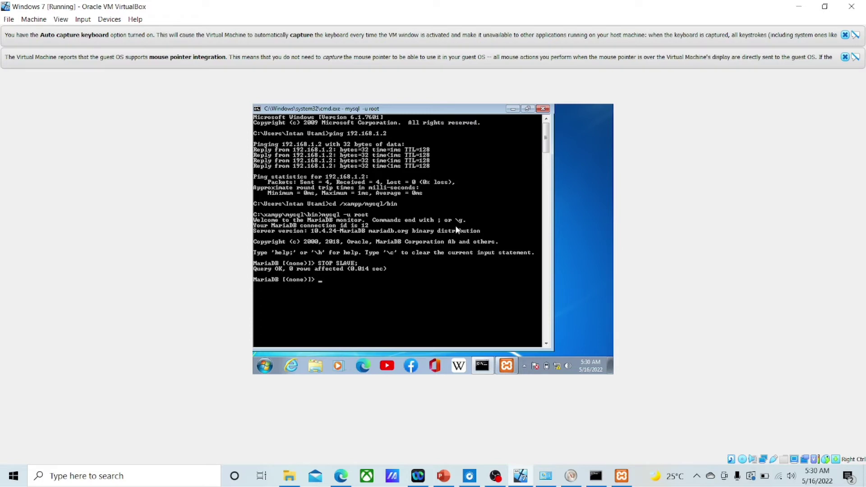
type("HANGE MASTER TO")
key("Return")
Step: Add MASTER_HOST='192.168.1.2' and MASTER_USER set to the replication account name
type("MASTER")
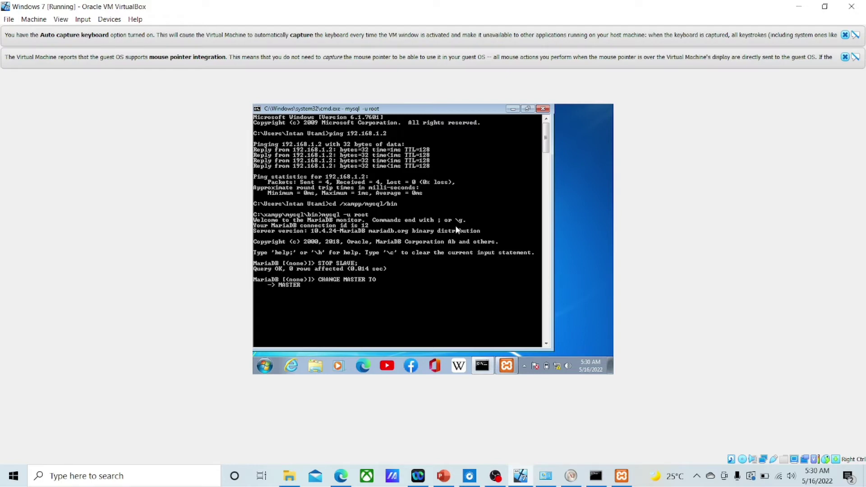
type("_HOST")
type("192.168.1.2',")
key("Return")
type("MASTER_")
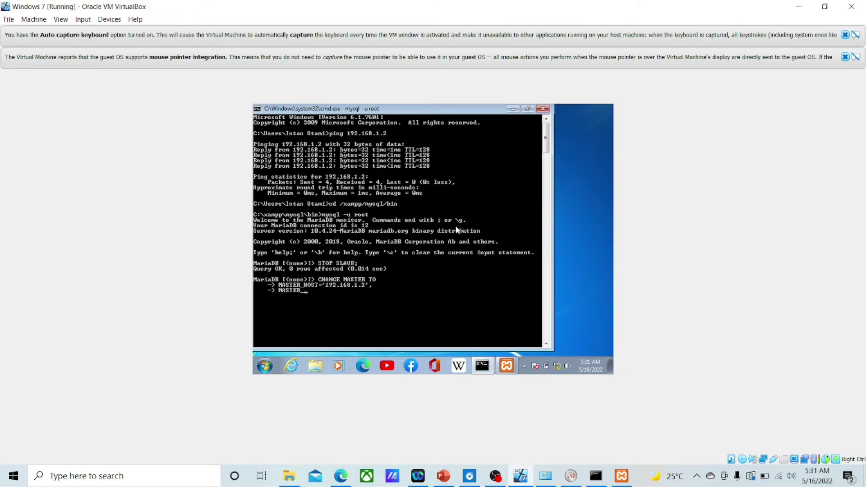
type("USER='admini',")
key("Return")
Step: Add the replication account's password and MASTER_PORT=3306, then begin MASTER_LOG_FILE=
type("MASTER_PASS")
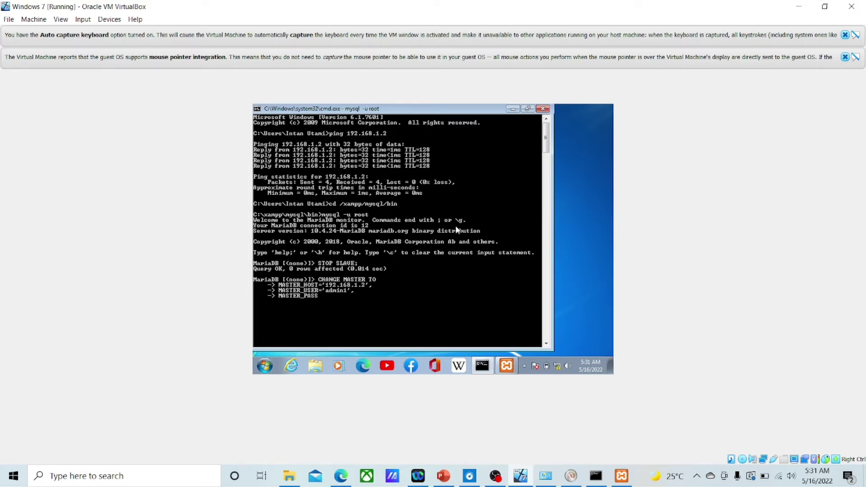
type("WORD=")
type("'admin1',")
key("Return")
type("MASTER_PORT")
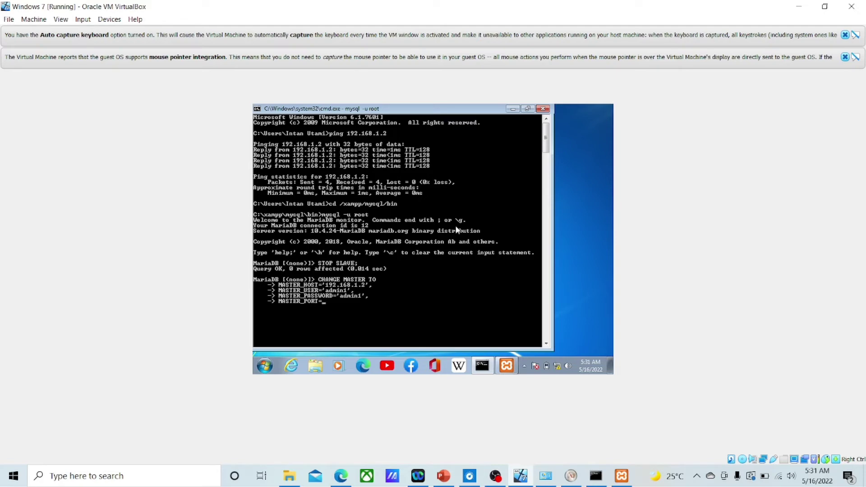
type("=3306,")
key("Return")
type("ma")
key("BackSpace")
key("BackSpace")
type("MASTER_LOG_FILE=")
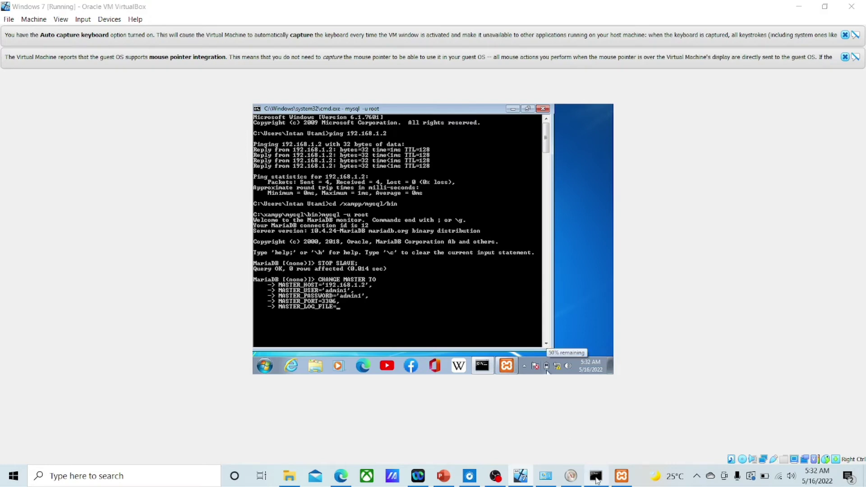
Step: Copy binlog name mysql-bin.000009 from the host console, minimize Network Connections, and return to the VM
left_click(596, 478)
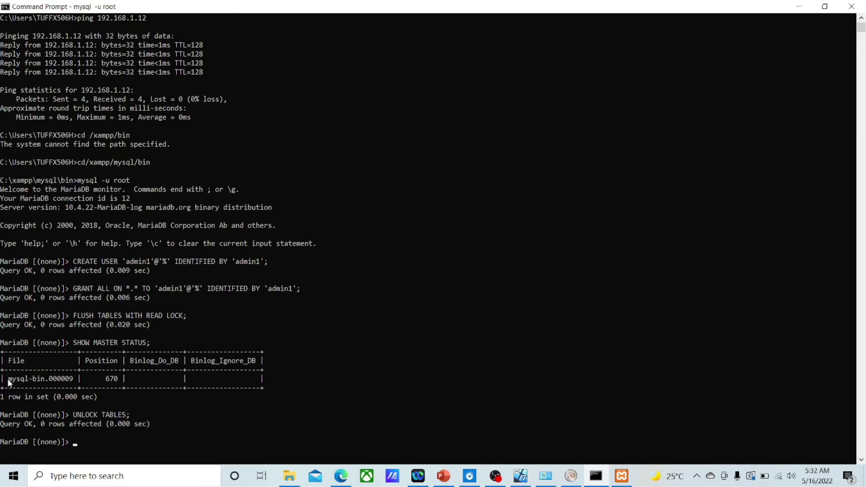
left_click_drag(9, 383, 77, 381)
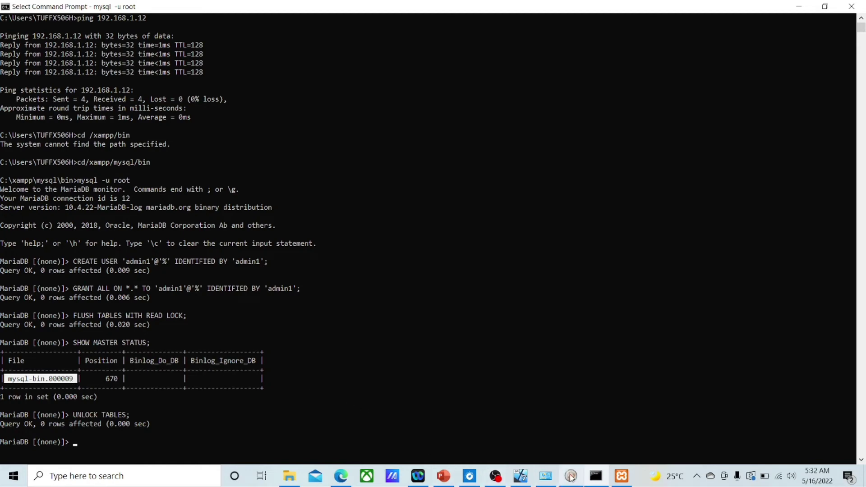
left_click(546, 477)
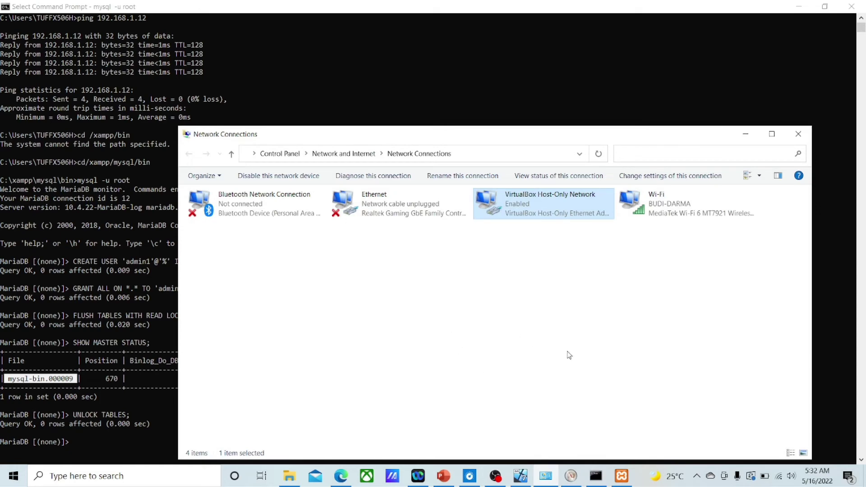
left_click(746, 134)
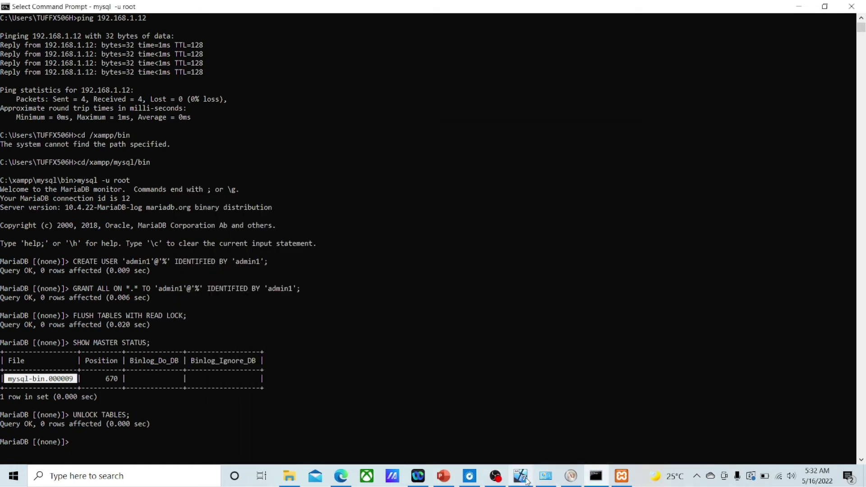
left_click(526, 481)
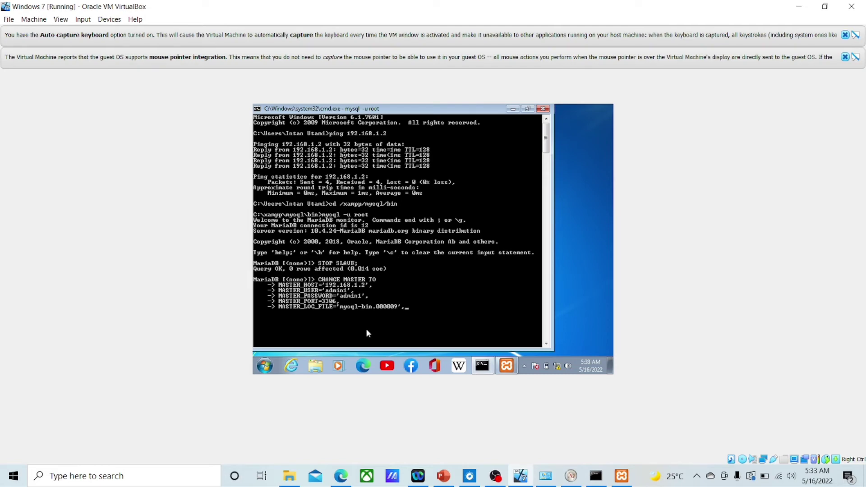
Step: Finish CHANGE MASTER TO with MASTER_LOG_POS=670 and MASTER_CONNECT_RETRY=10, and run it
key("Return")
type("MASTER_LOG_POS=")
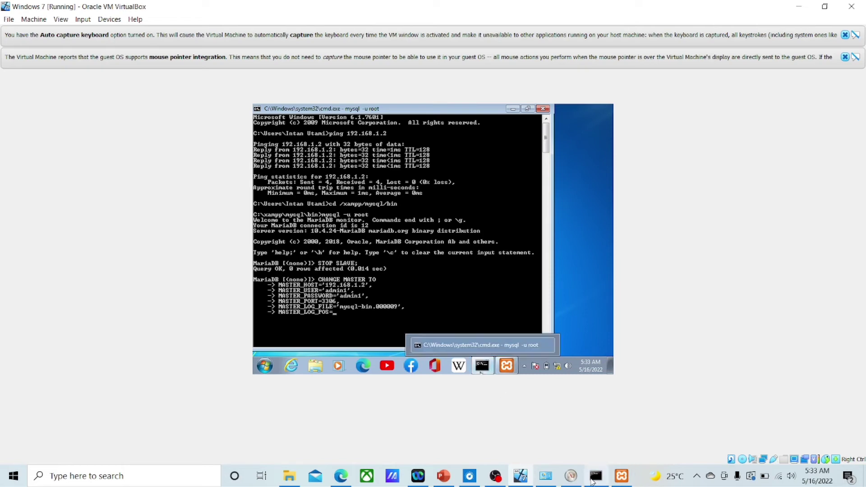
mouse_move(595, 476)
left_click(587, 424)
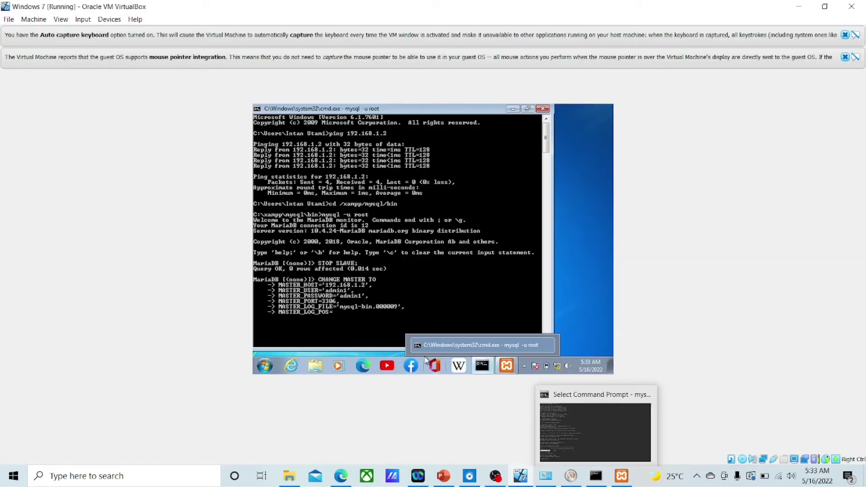
type("670")
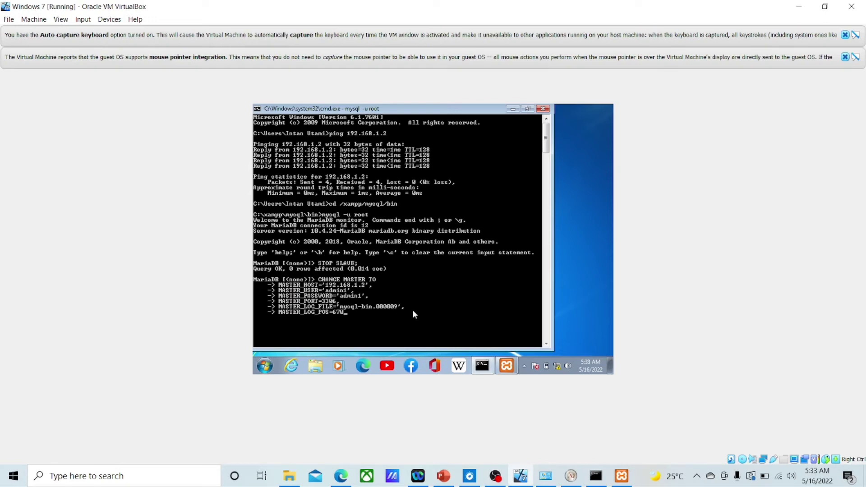
type(",")
key("Return")
type("MASTER_CONNECT_RETRY=")
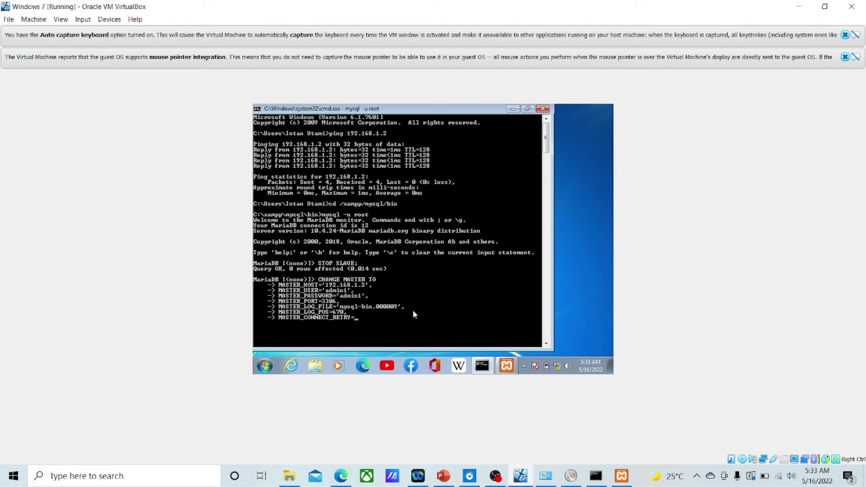
type("10;")
key("Return")
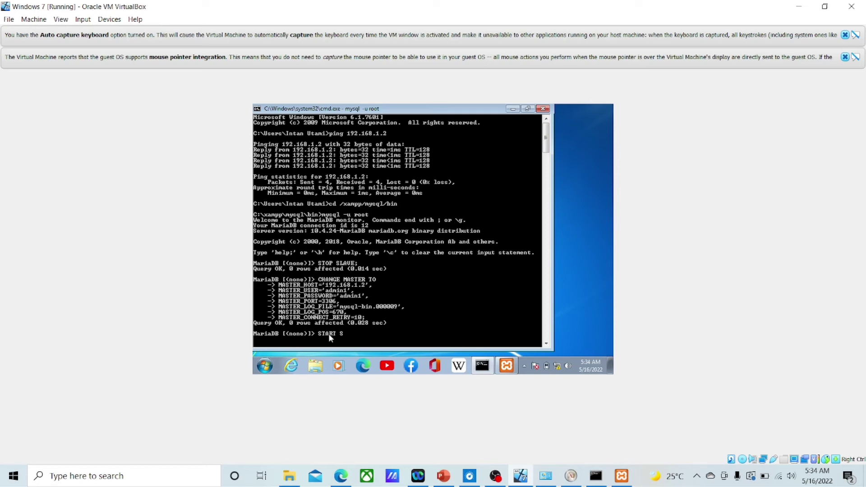
Step: Run START SLAVE; in the guest MariaDB console so replication begins
type(";")
key("Return")
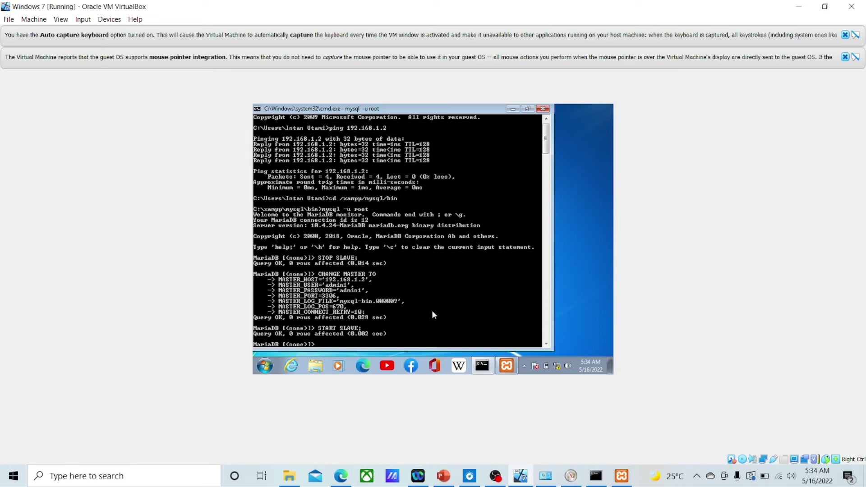
scroll(346, 329, "down", 1)
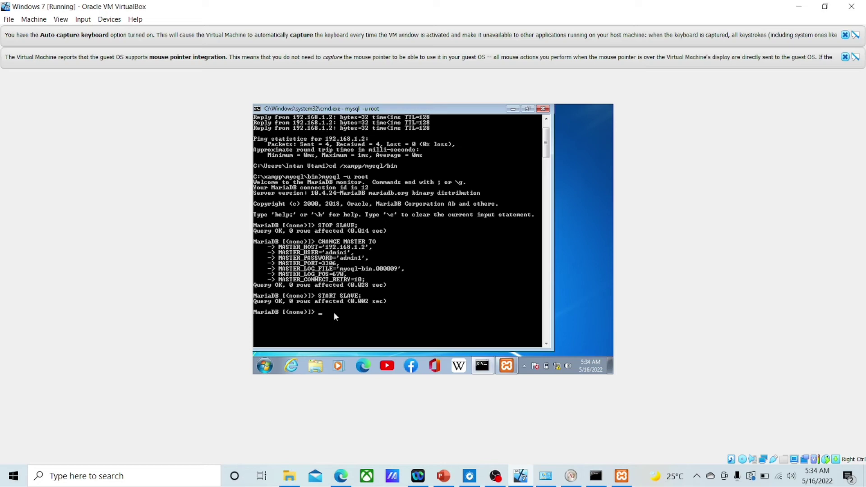
Step: Check SHOW SLAVE STATUS \G; shows both IO and SQL threads running, then minimize VirtualBox
type("OW SLAVE STATUS")
type("\\G;")
key("Return")
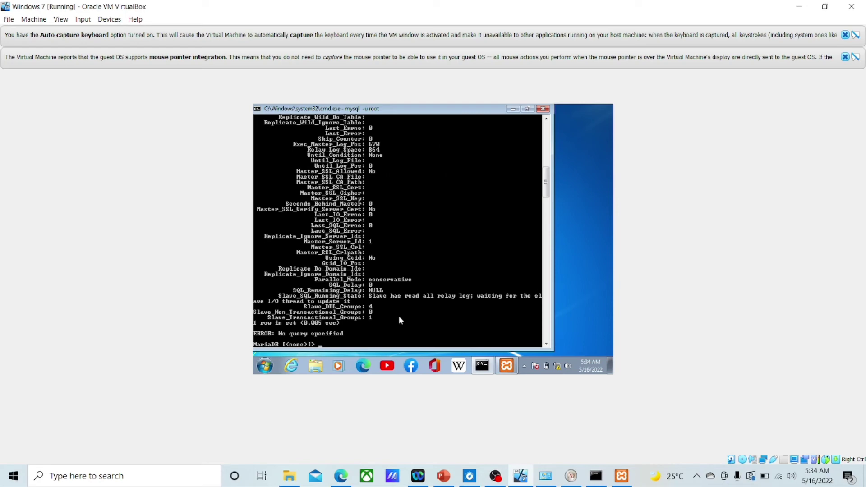
scroll(352, 320, "up", 7)
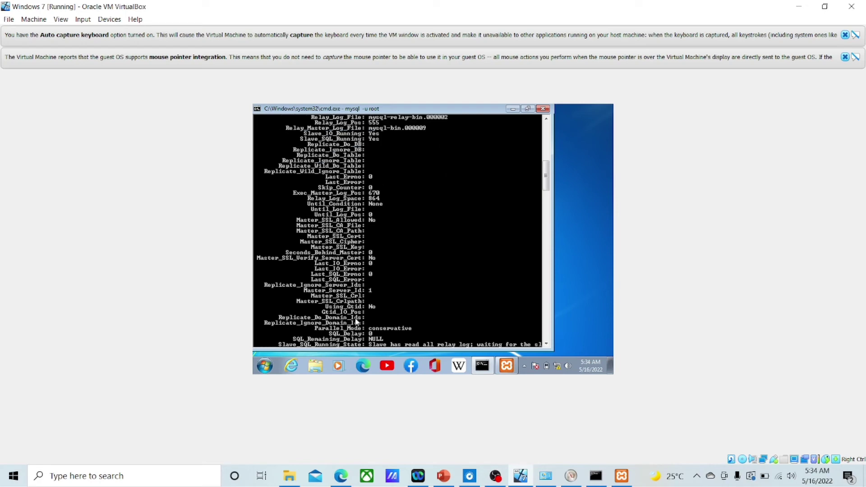
scroll(361, 316, "up", 3)
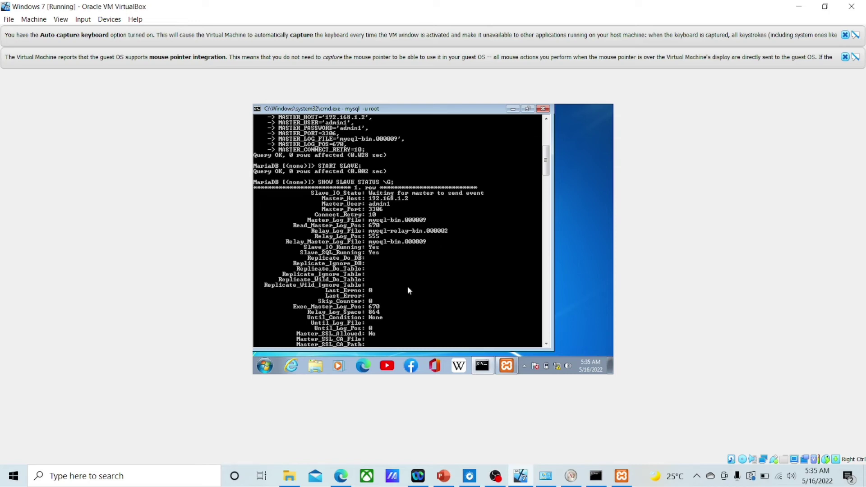
scroll(407, 286, "down", 8)
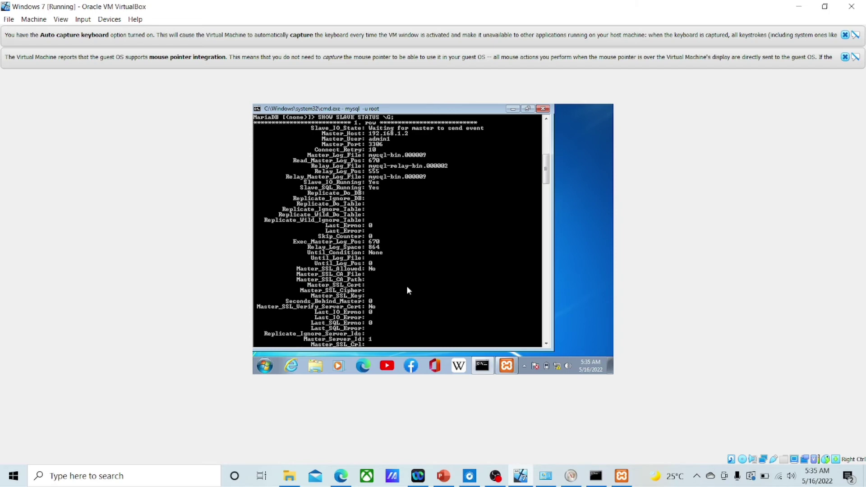
scroll(407, 291, "down", 4)
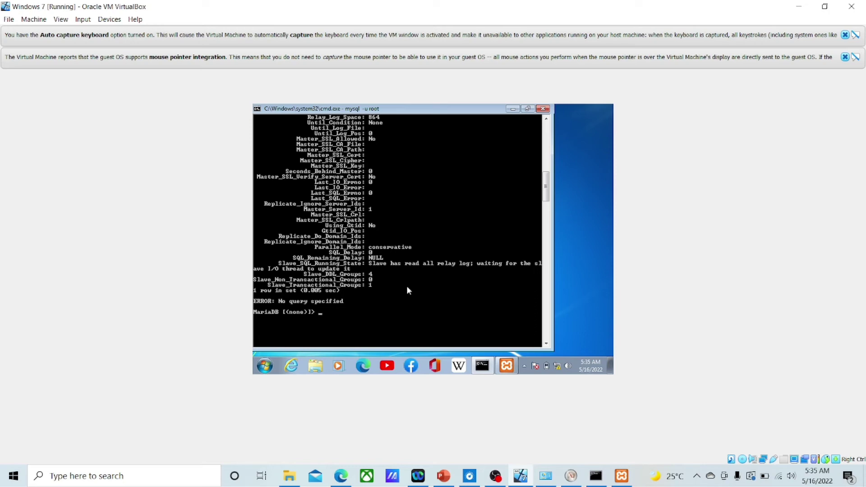
left_click(799, 7)
Step: List the host master's existing databases with SHOW DATABASES;
scroll(203, 406, "down", 1)
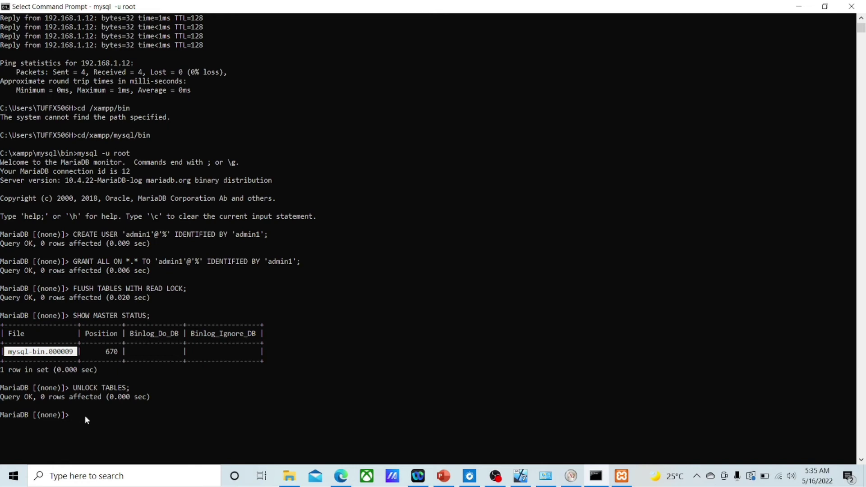
key("Return")
type("SHOW")
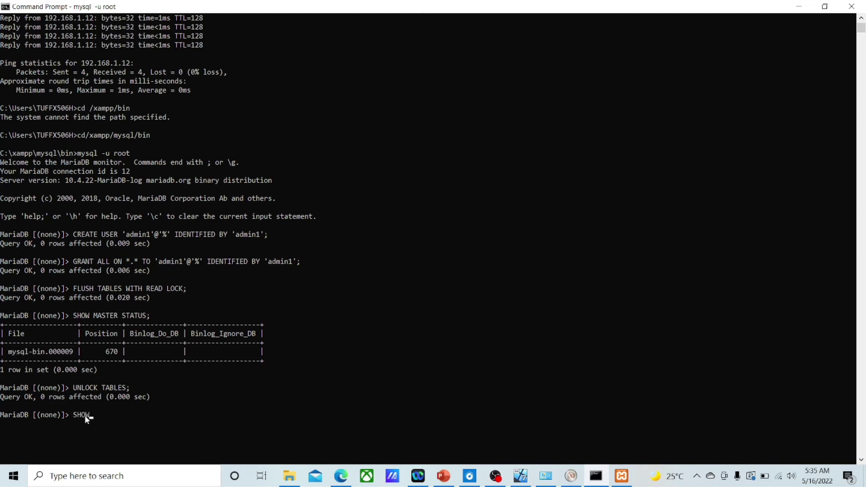
type(" DATABASES;")
key("Return")
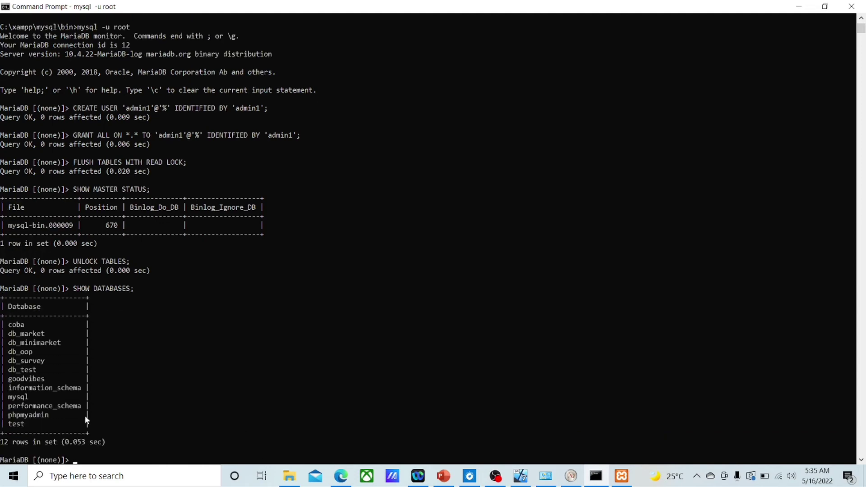
scroll(109, 354, "down", 1)
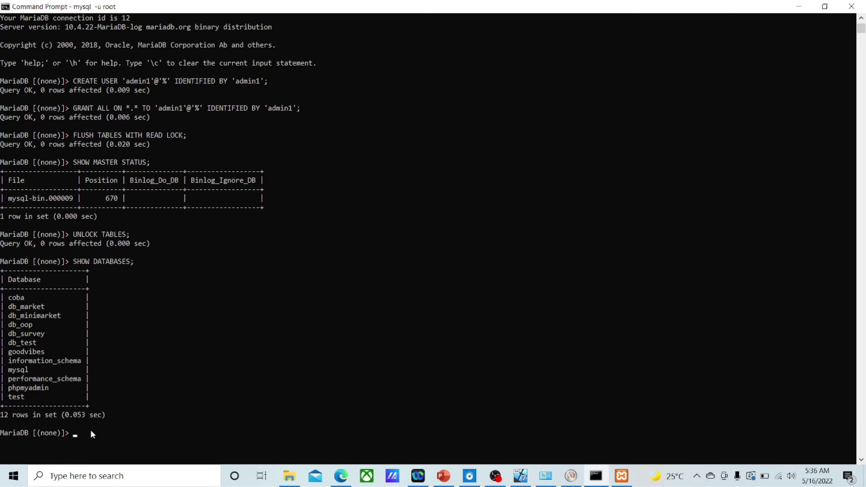
Step: Create the db_restaurant database on the master, then bring the Windows 7 VM back up
type("REATE DATABASE;")
key("Return")
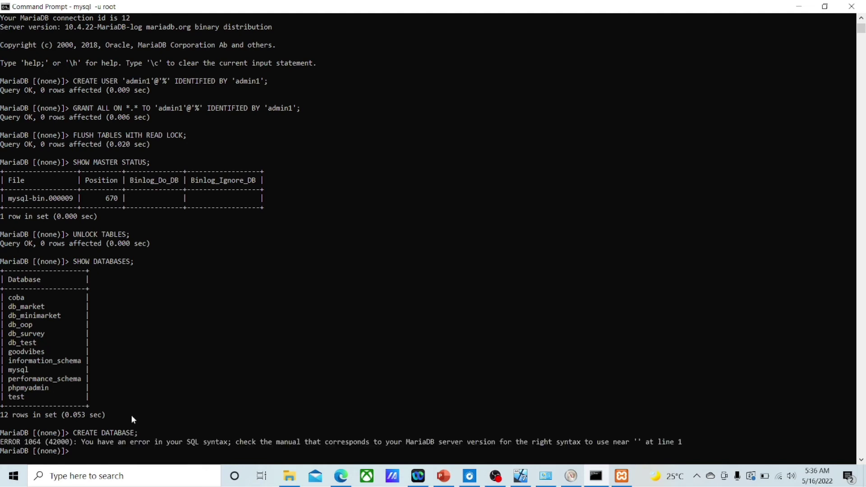
scroll(132, 416, "down", 1)
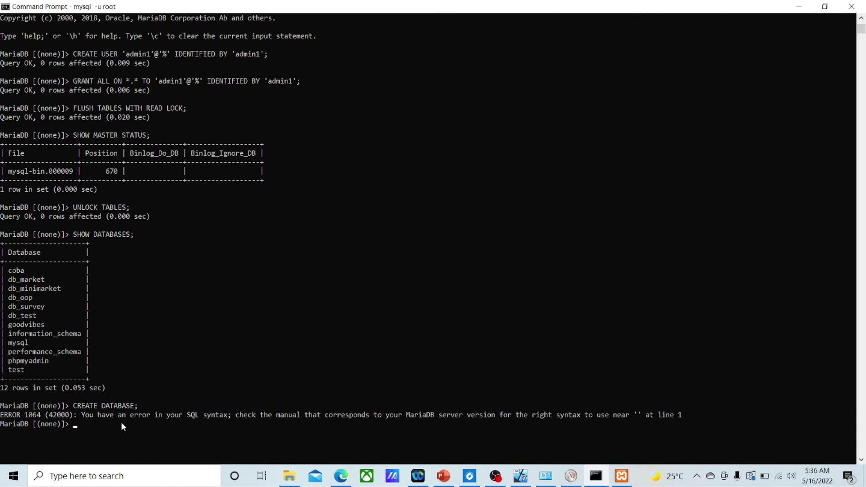
type("CREATE DATABASE")
type("_rea")
key("BackSpace")
type("staurant;")
key("Return")
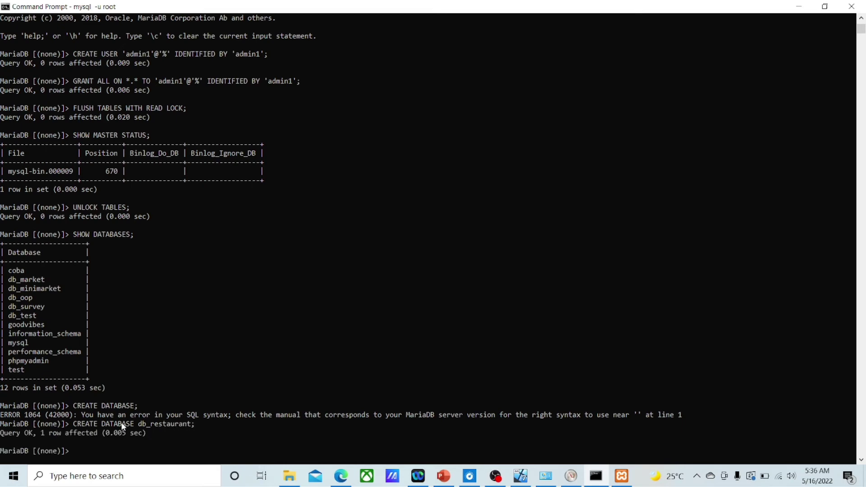
scroll(120, 421, "down", 1)
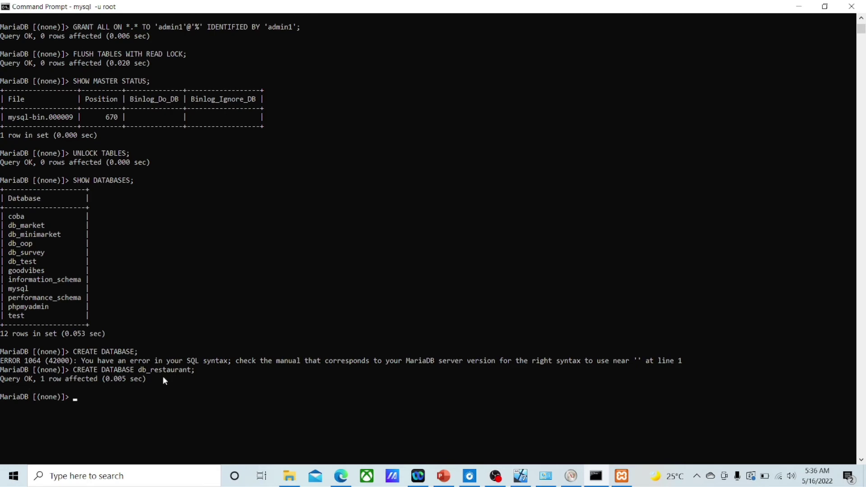
left_click(522, 477)
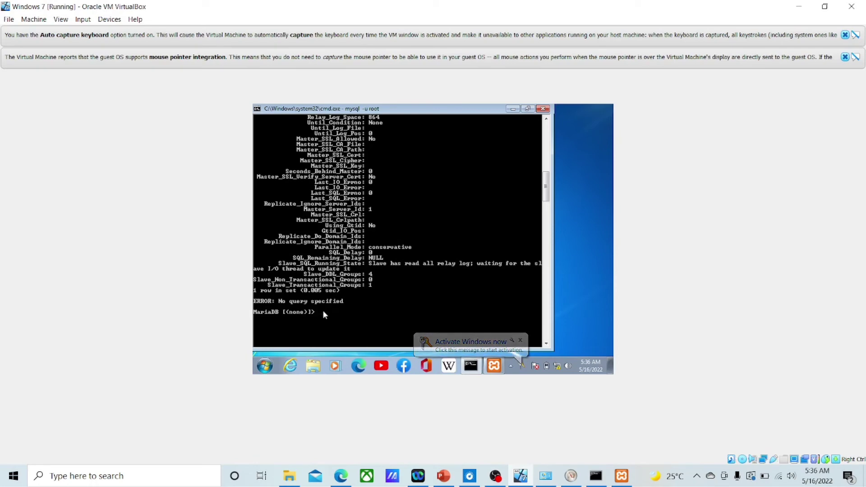
Step: Run SHOW DATABASES; on the guest and confirm db_restaurant is among the 9 databases
type("SHOW")
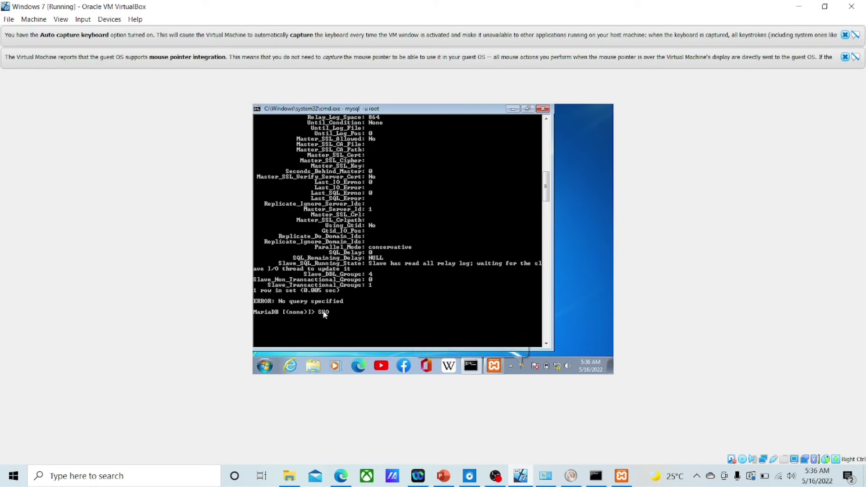
type(" DATABASE")
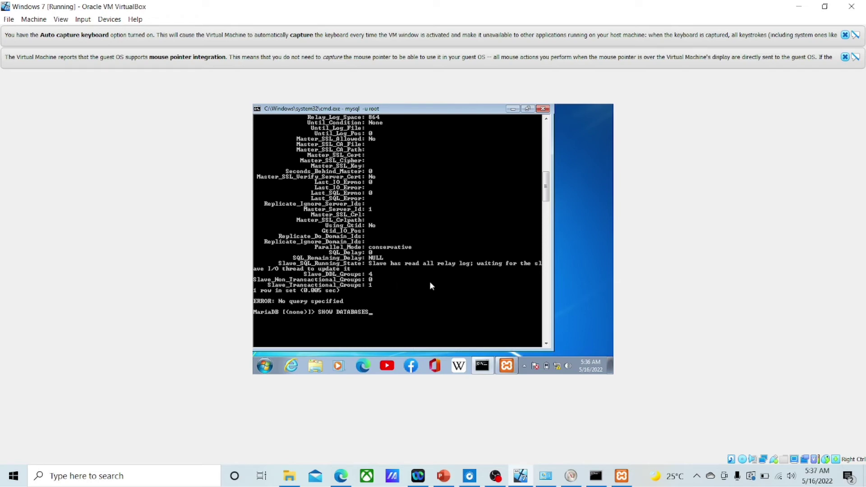
type("S;")
key("Return")
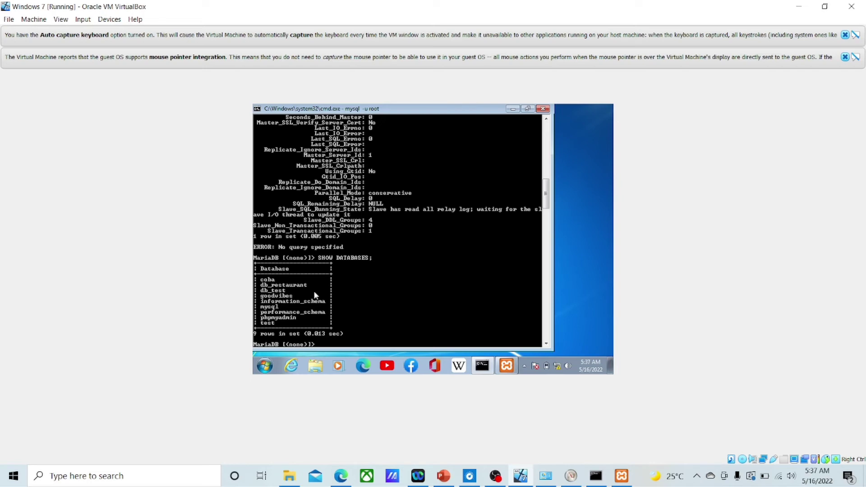
Step: Minimize the Windows 7 VM window to reveal the host's MariaDB console
left_click(799, 8)
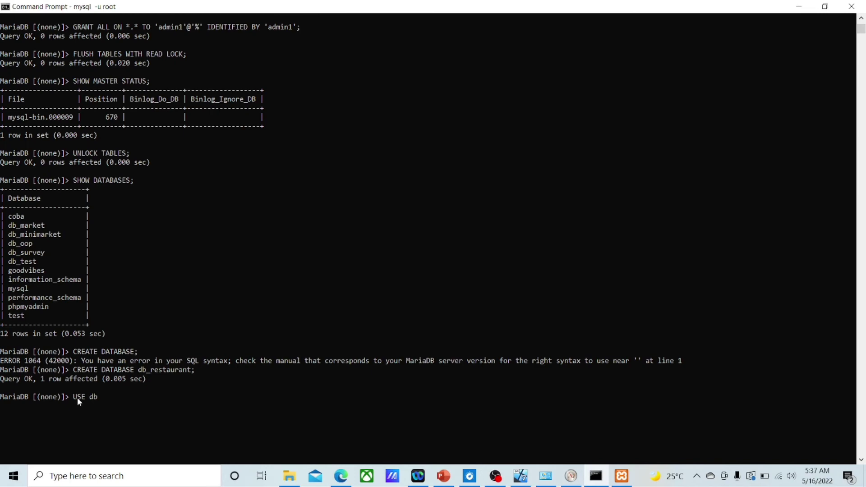
Step: Run USE db_restaurant; on the host master's MariaDB client
type("_restaurant;")
key("Return")
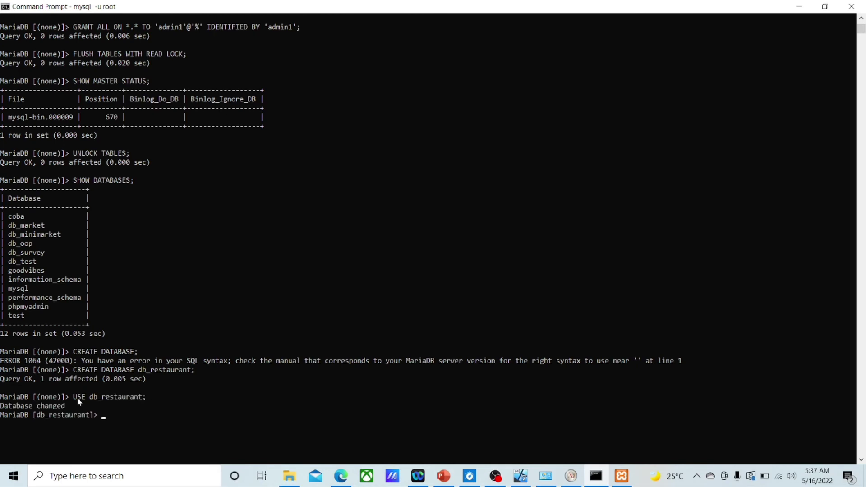
scroll(102, 407, "down", 1)
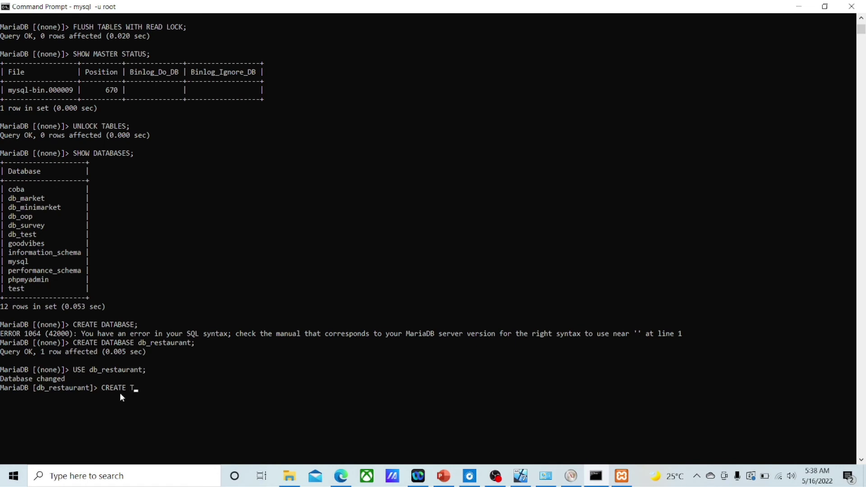
Step: Create tb_menu with id_menu INT auto-increment primary key, nama_menu VARCHAR(50) and harga INT
type("ABLE")
type(" tb_me")
type("nu")
type("(     -> ")
type("id_")
type("menu")
type("INT")
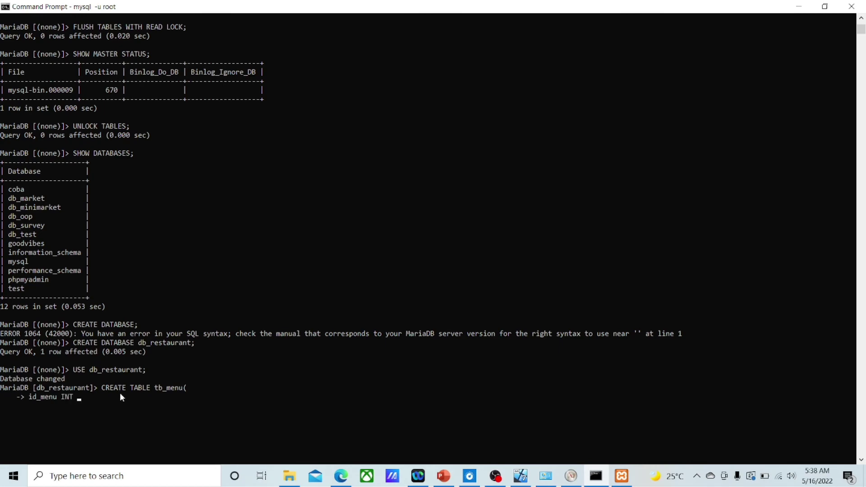
type(" NOT")
type("NULL AUTO_INCREMENT PRIM")
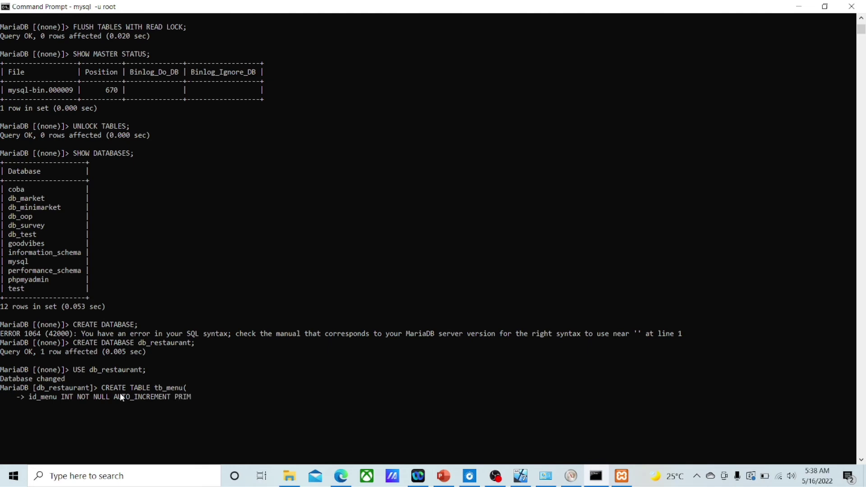
type("ARY KEY")
type(",     -> ")
type("nama_")
type("menu ")
type("VARCHAR(50),")
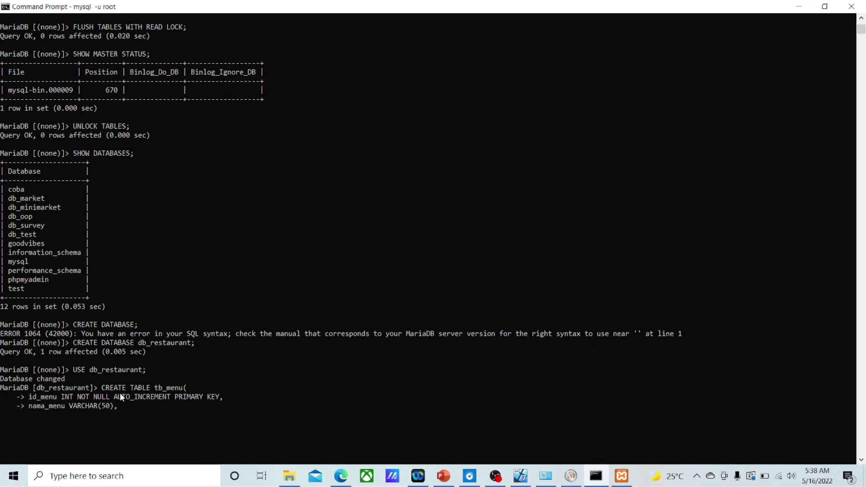
key("Return")
type("harga INT);")
key("Return")
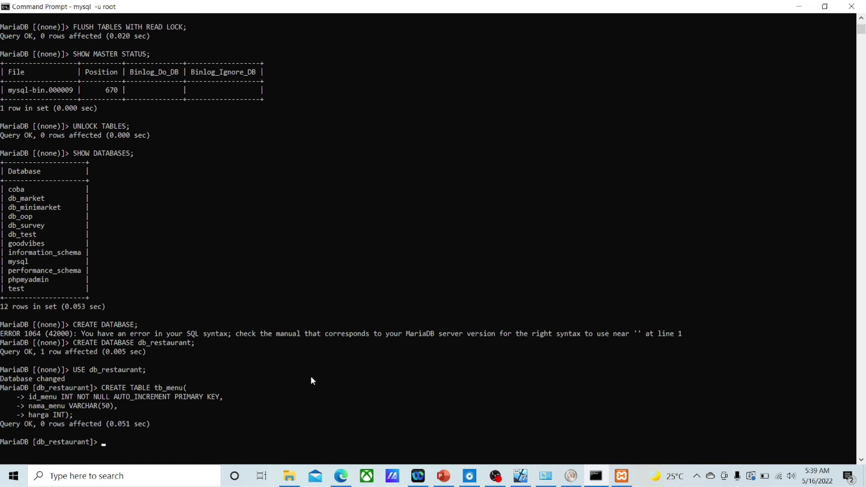
Step: On the Windows 7 slave, run USE db_restaurant; and SHOW TABLES; to confirm tb_menu replicated, then return to the host
mouse_move(521, 478)
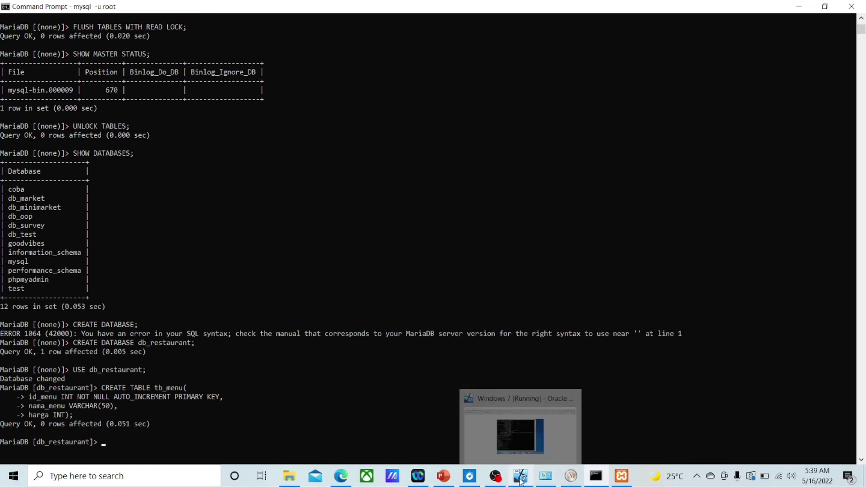
left_click(498, 397)
scroll(326, 336, "down", 1)
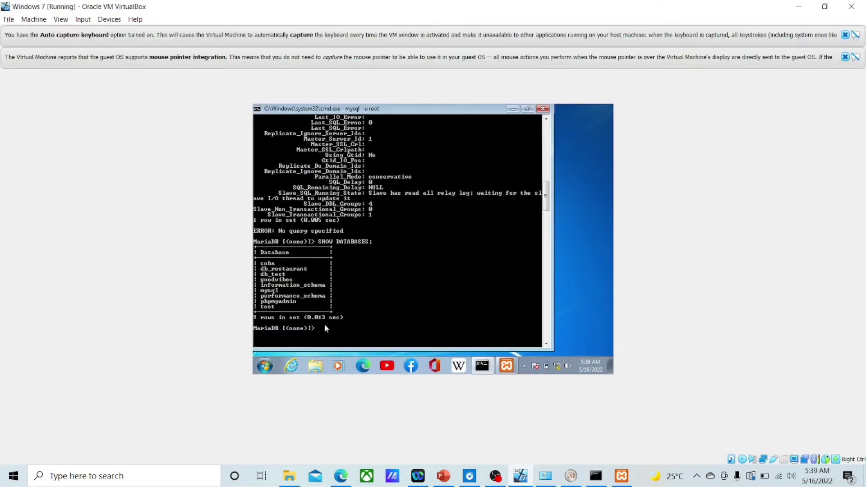
type("USE db_restaurant;")
key("Return")
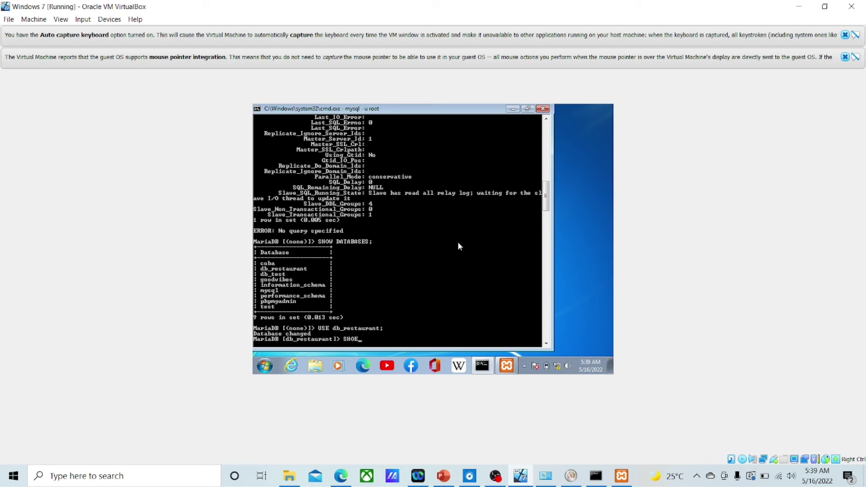
type("SHOW TABLES;")
key("Return")
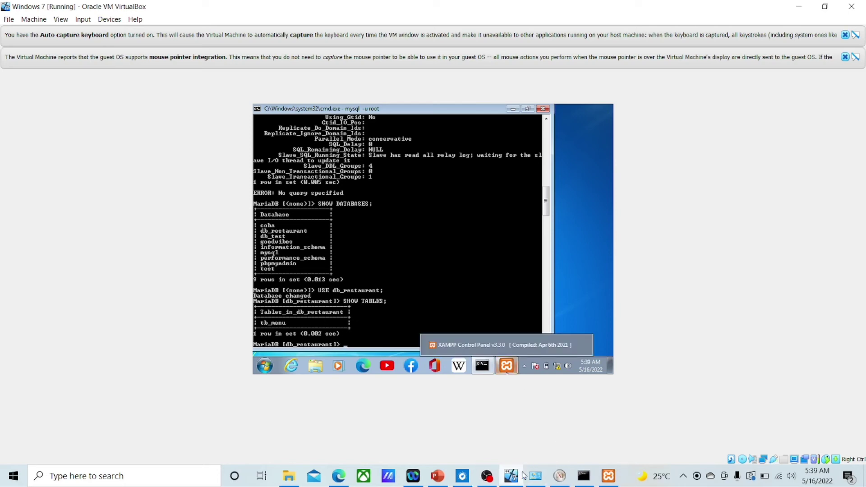
mouse_move(545, 480)
mouse_move(583, 479)
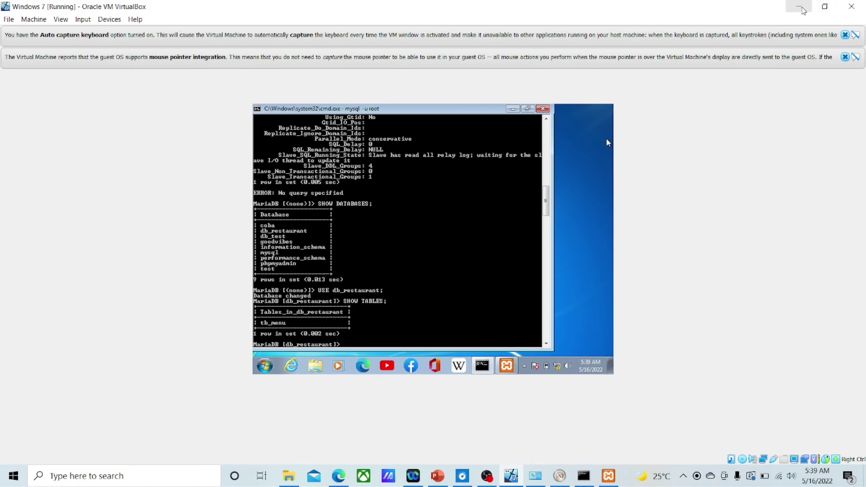
left_click(800, 7)
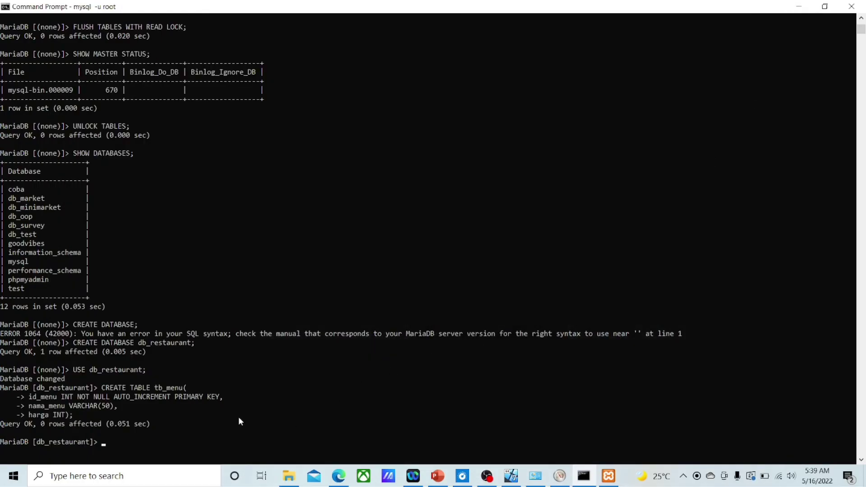
Step: Insert (1, 'Chicken Burger', 55000) and (2, 'Sirlion Steak', 150000) into the master's tb_menu
type("INSERT INTO tb_menu VALUE")
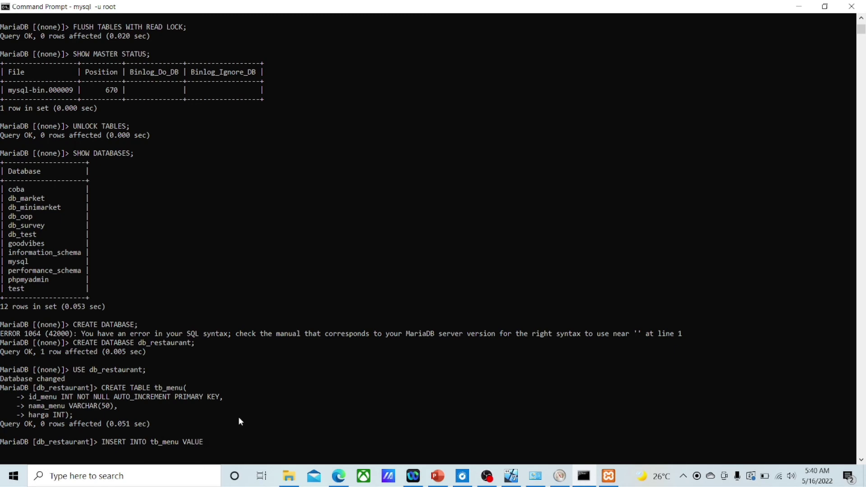
type("S (1, \"Chicken Burger\", 55000")
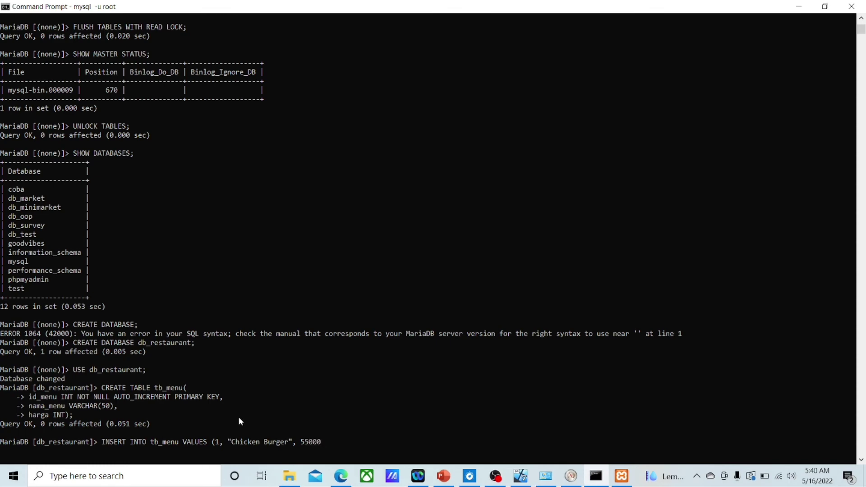
type("), (2, \"Sirlion Steak\", 150000")
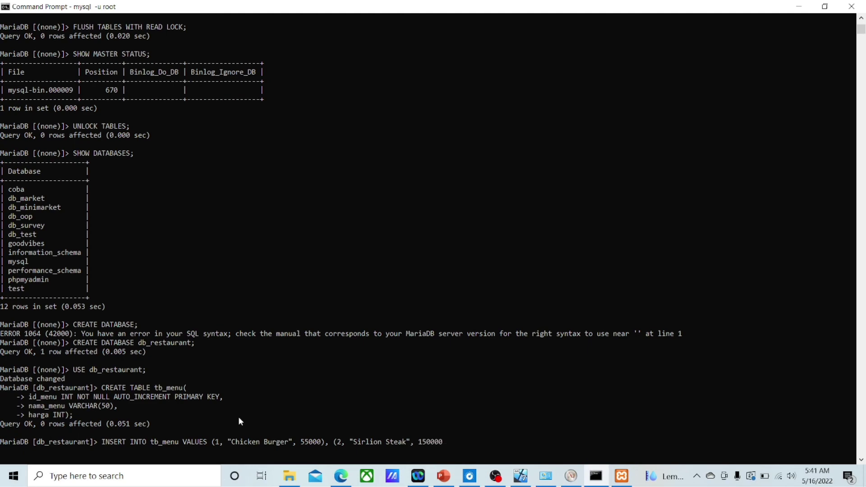
type(");")
key("Return")
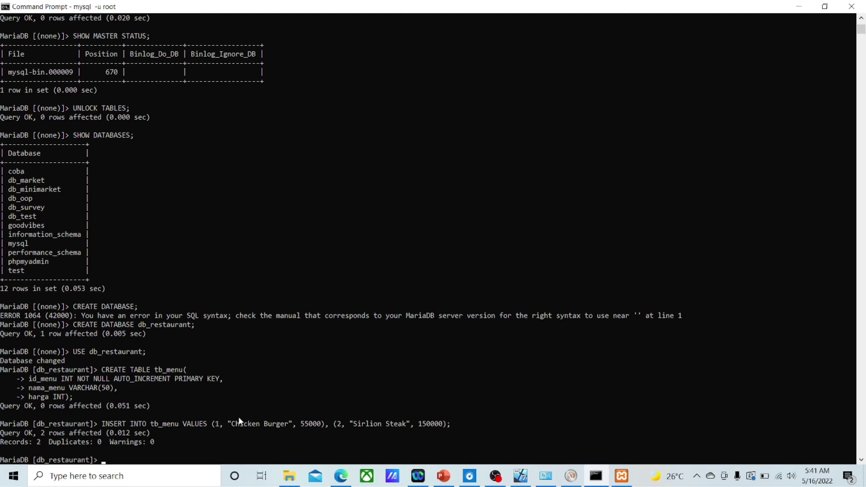
scroll(131, 438, "down", 2)
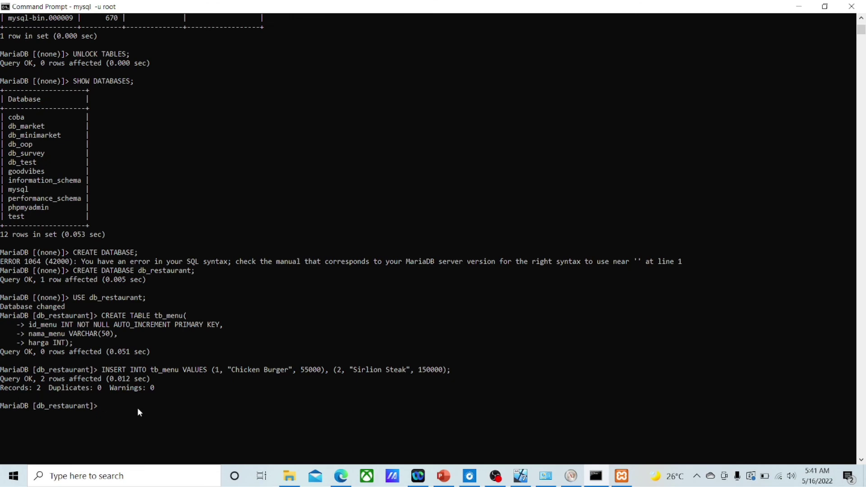
Step: Show the master's tb_menu column structure with DESC tb_menu;
type("des")
key("BackSpace")
key("BackSpace")
key("BackSpace")
type("DE")
type("SC tb_menu;")
key("Return")
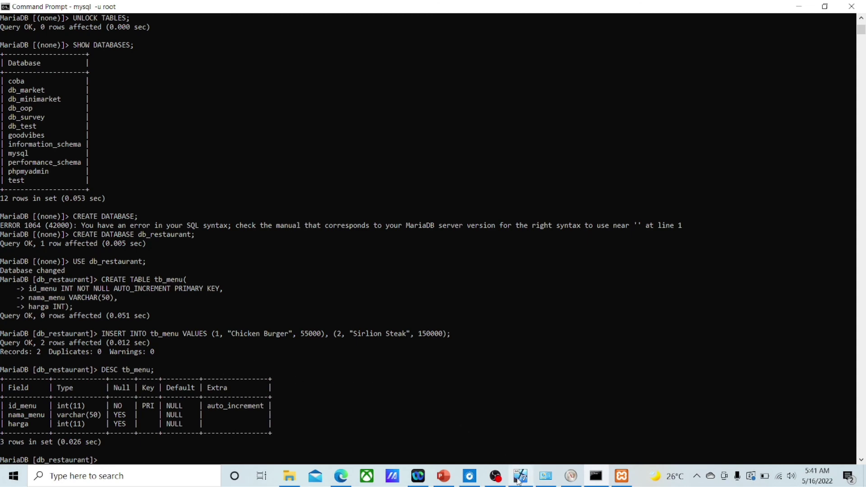
Step: On the Windows 7 slave, run DESC tb_menu; showing id_menu, nama_menu and harga columns
mouse_move(521, 476)
left_click(523, 436)
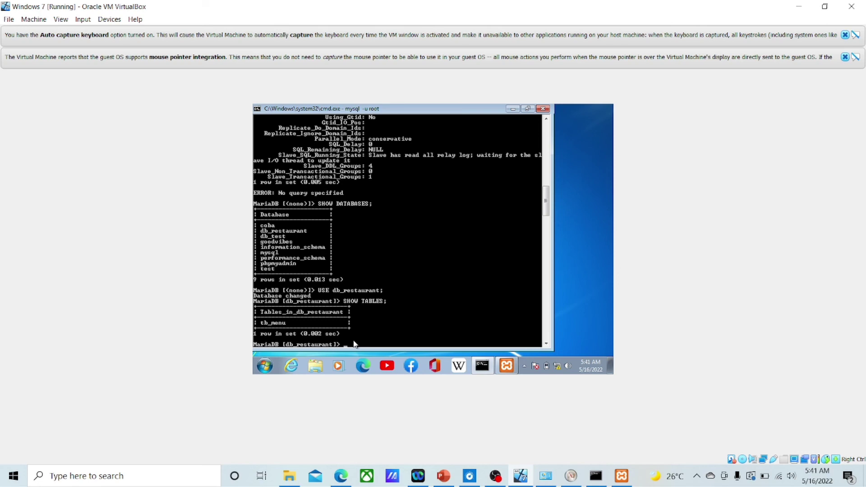
type("DESC")
type("tb_menu;")
key("Return")
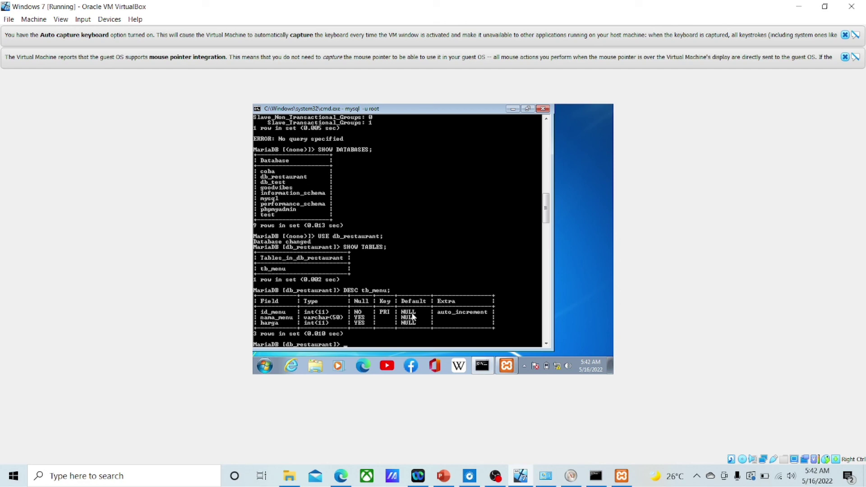
scroll(371, 311, "down", 1)
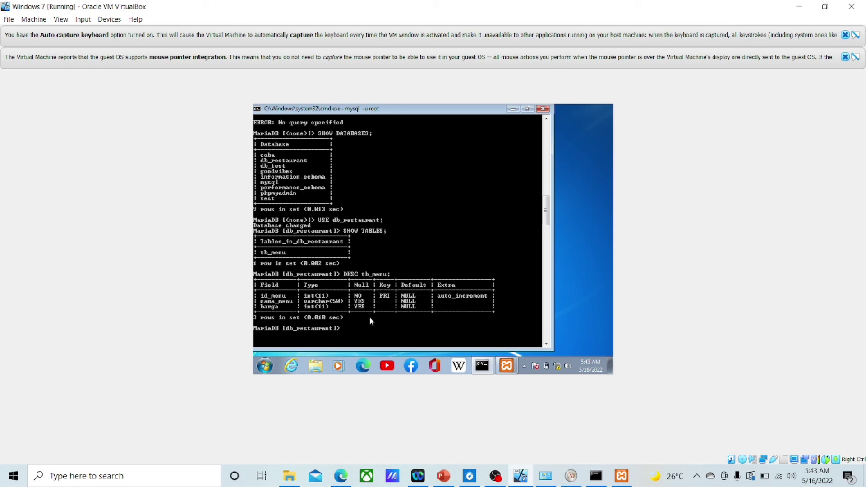
Step: Create pegawai (id_pegawai INT auto-increment primary key, nama VARCHAR(50)) on the slave, then list its tables
type("EATE TABLE pegawai(")
key("Return")
type("id_pegawai INT")
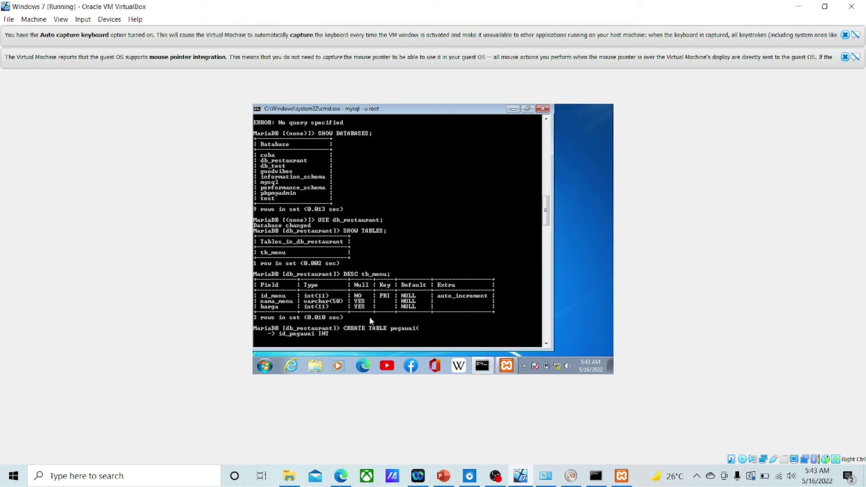
type(" NOT NULL AUTO_INCREMENT PRIMARY KEY")
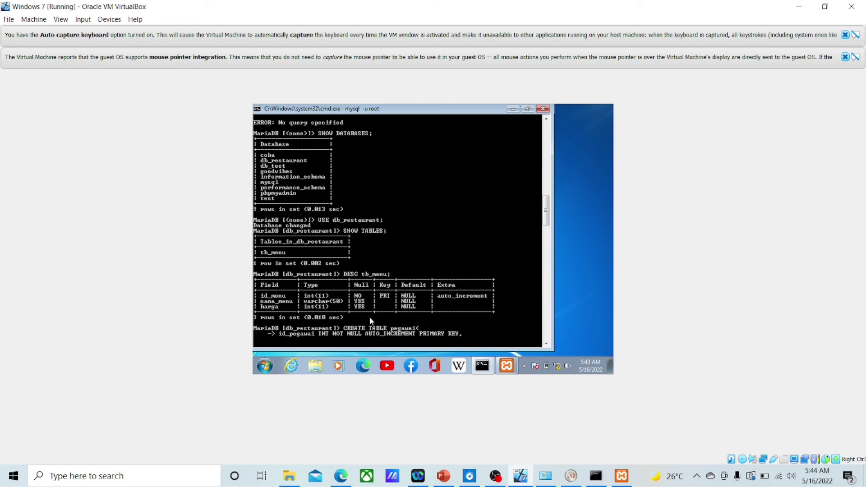
type(",")
key("Return")
type("nama VARCHAR(50));")
key("Return")
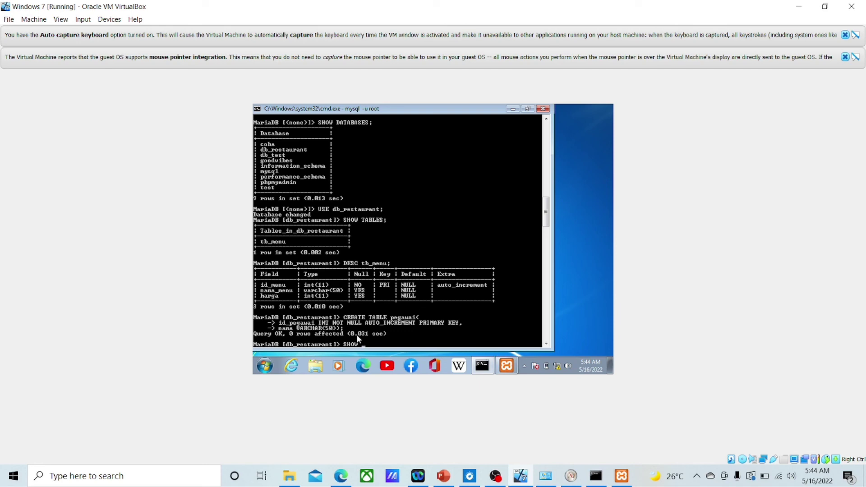
type("SHOW TABLES;")
key("Return")
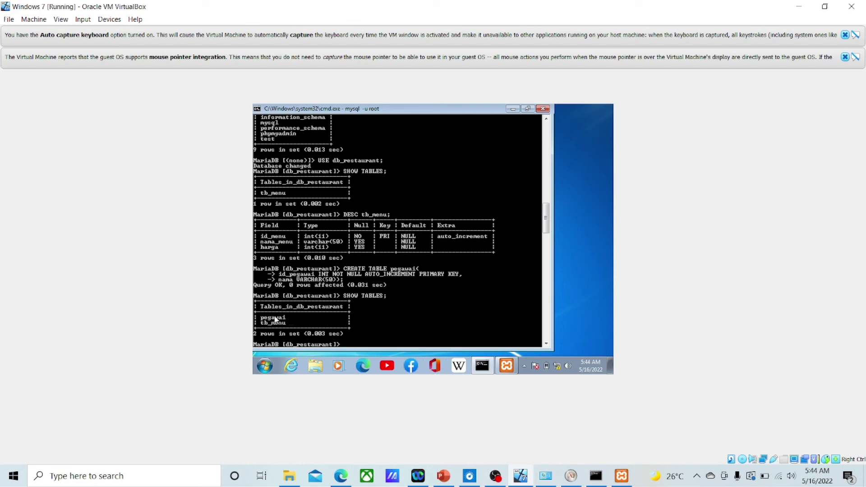
Step: On the host master, run SHOW TABLES; and see only tb_menu, without pegawai
mouse_move(594, 482)
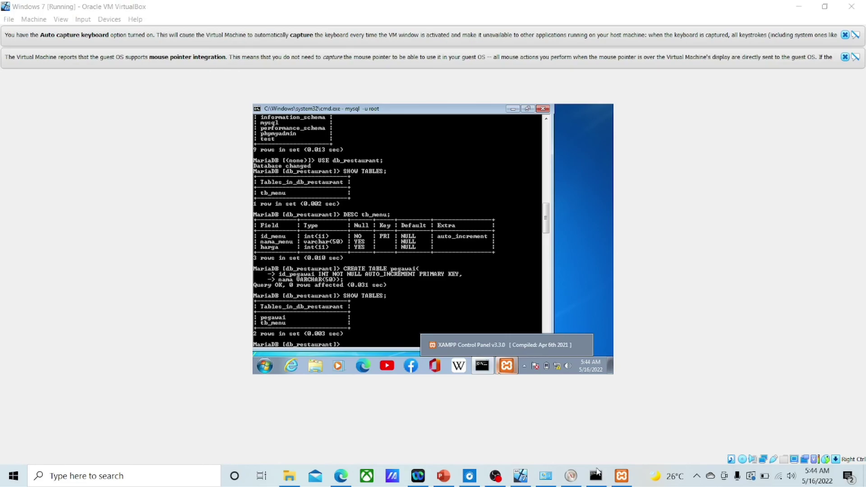
left_click(596, 474)
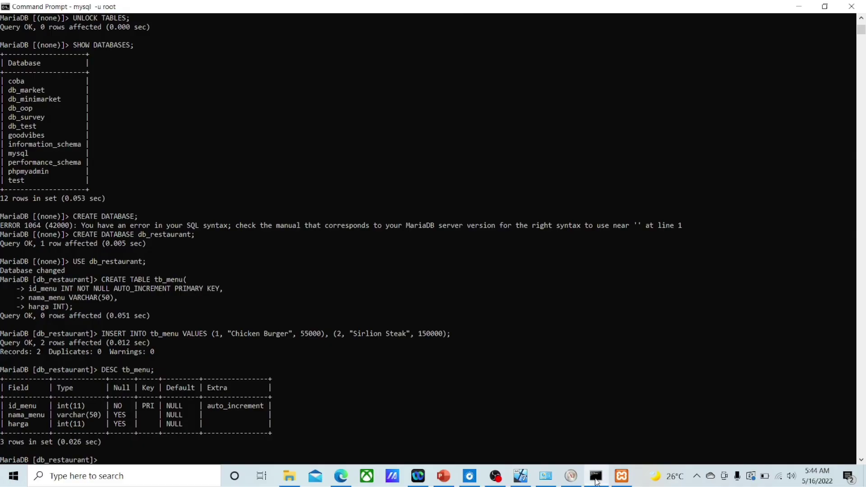
scroll(348, 361, "down", 1)
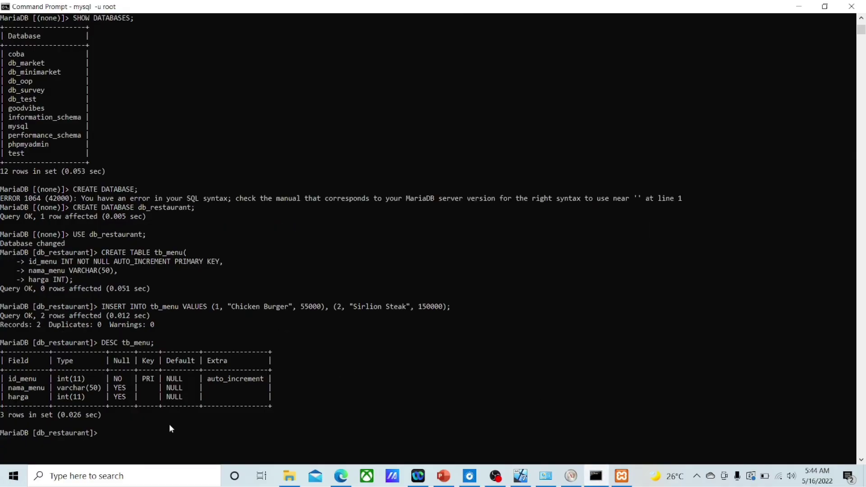
type("SHOW TABLES;")
key("Return")
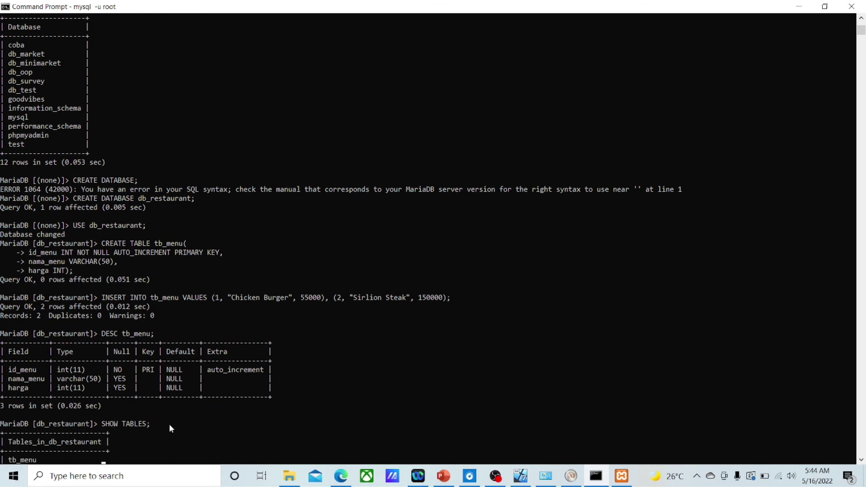
scroll(83, 398, "down", 1)
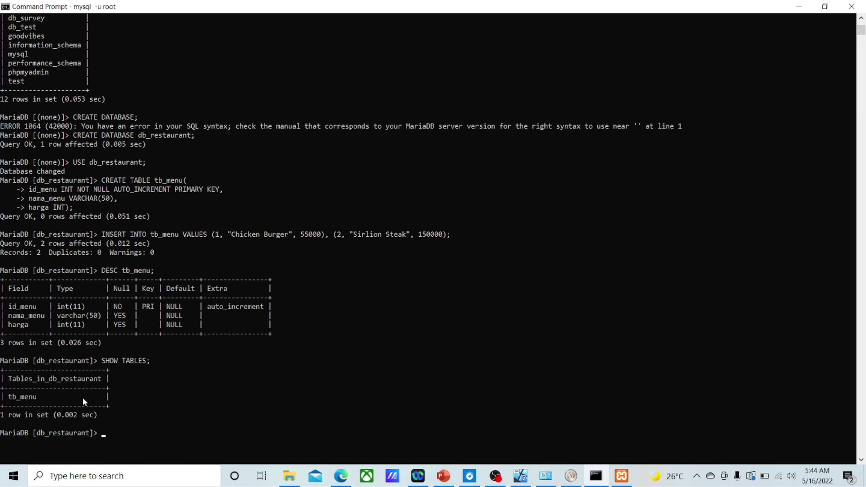